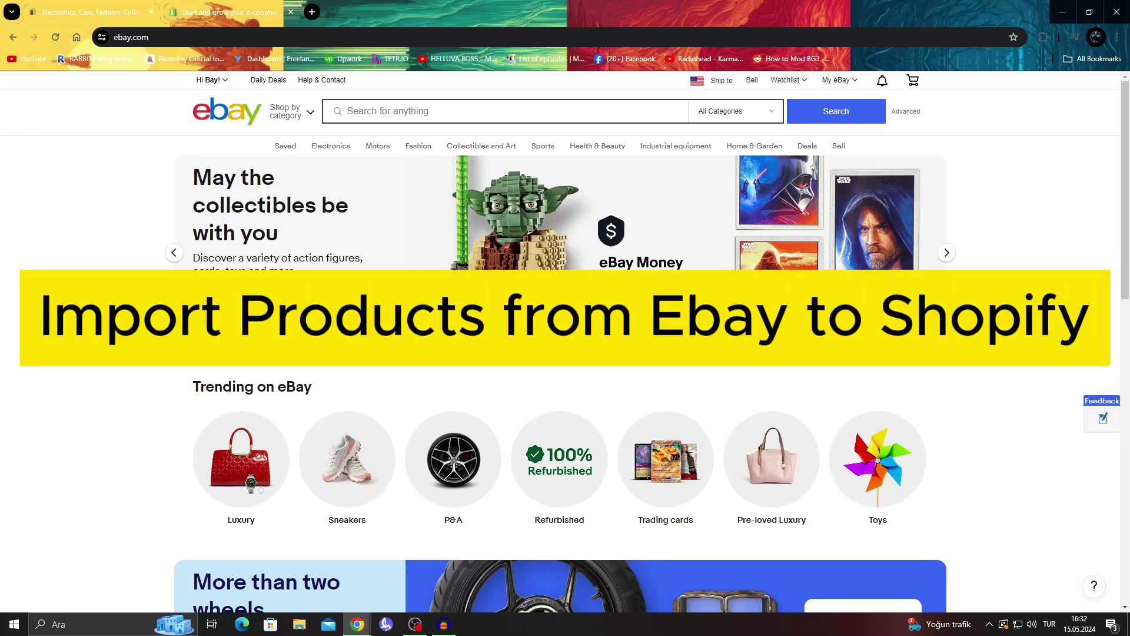
Log in to the Shopify store admin with the existing account from the account chooser
{"action": "key", "text": "ctrl+Tab"}
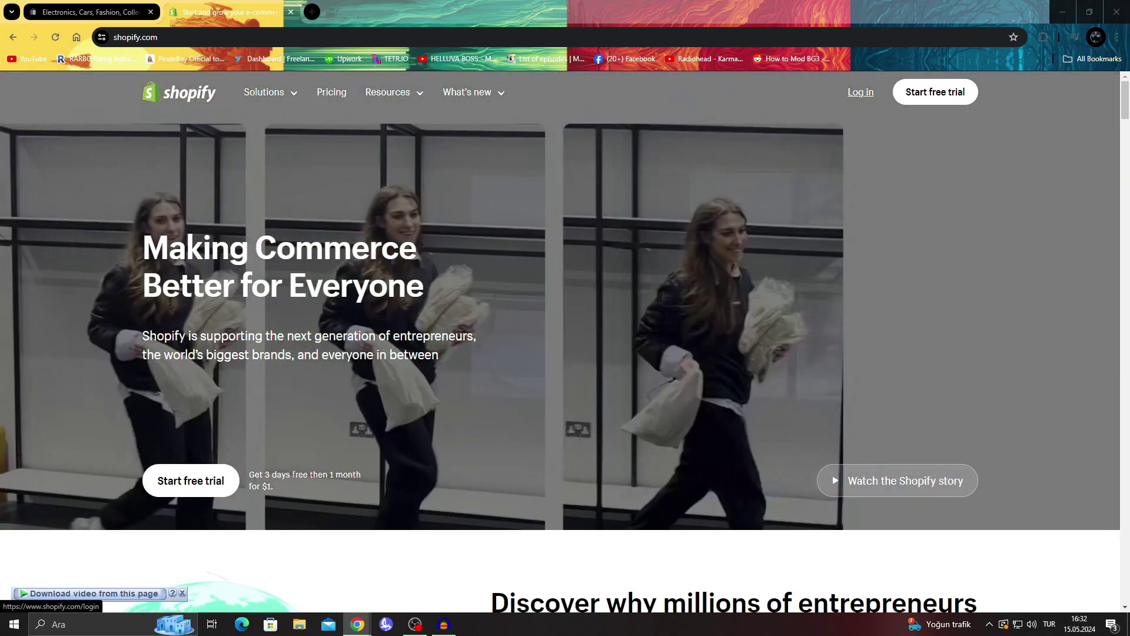
{"action": "left_click", "coordinate": [861, 92]}
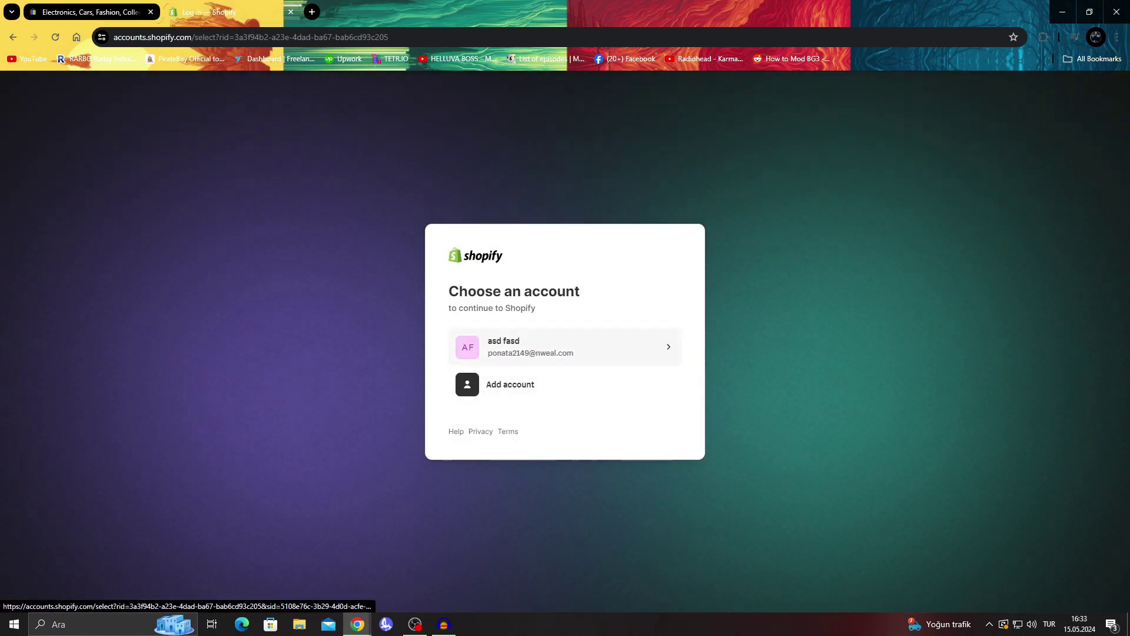
{"action": "left_click", "coordinate": [517, 341]}
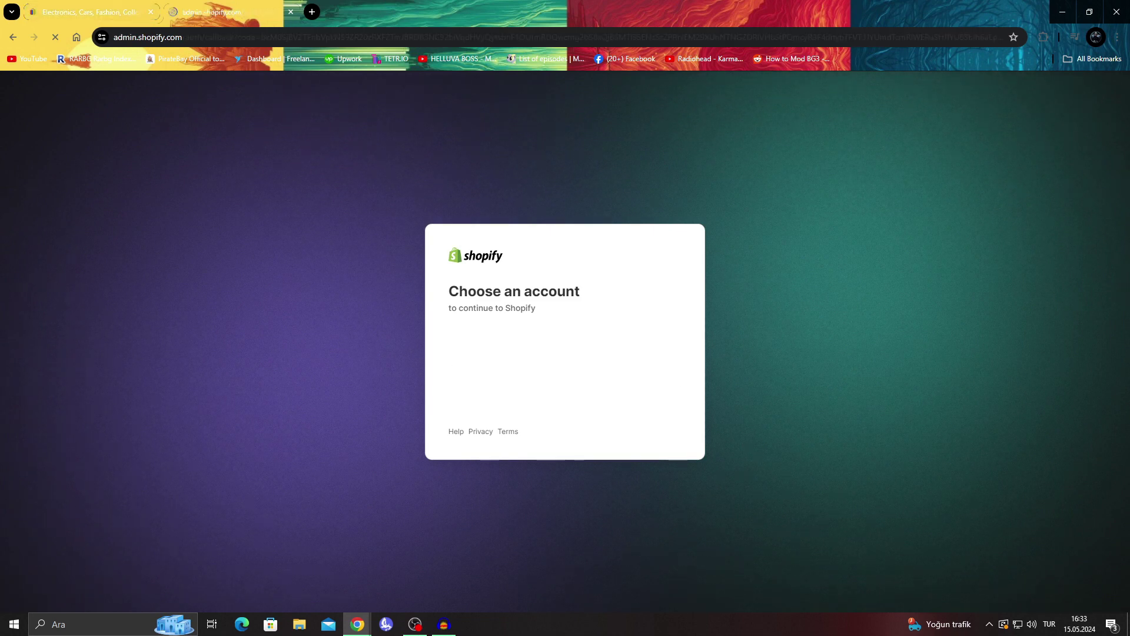
Open eBay's Selling on eBay page from the homepage header
{"action": "left_click", "coordinate": [89, 11]}
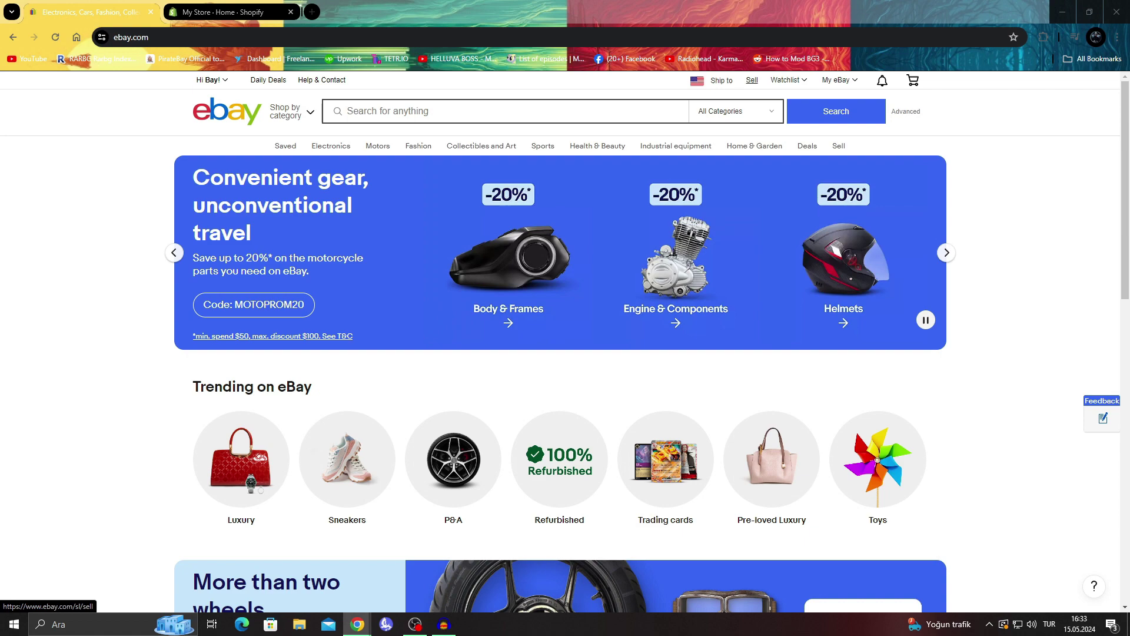
{"action": "left_click", "coordinate": [753, 81]}
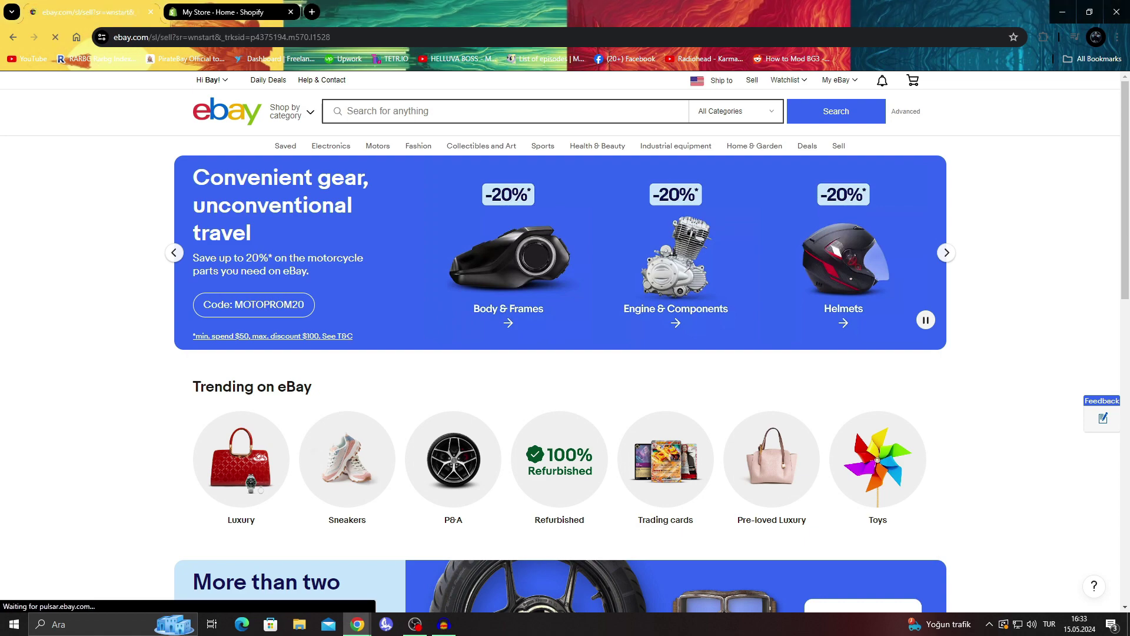
{"action": "scroll", "coordinate": [566, 353], "scroll_direction": "down", "scroll_amount": 3}
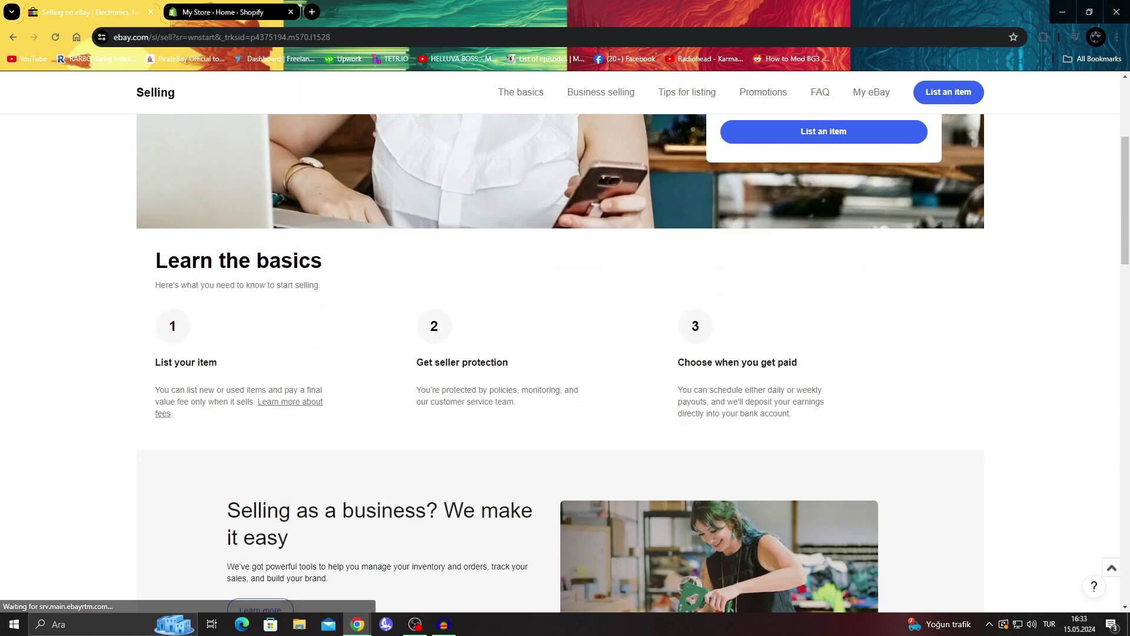
{"action": "scroll", "coordinate": [565, 353], "scroll_direction": "up", "scroll_amount": 5}
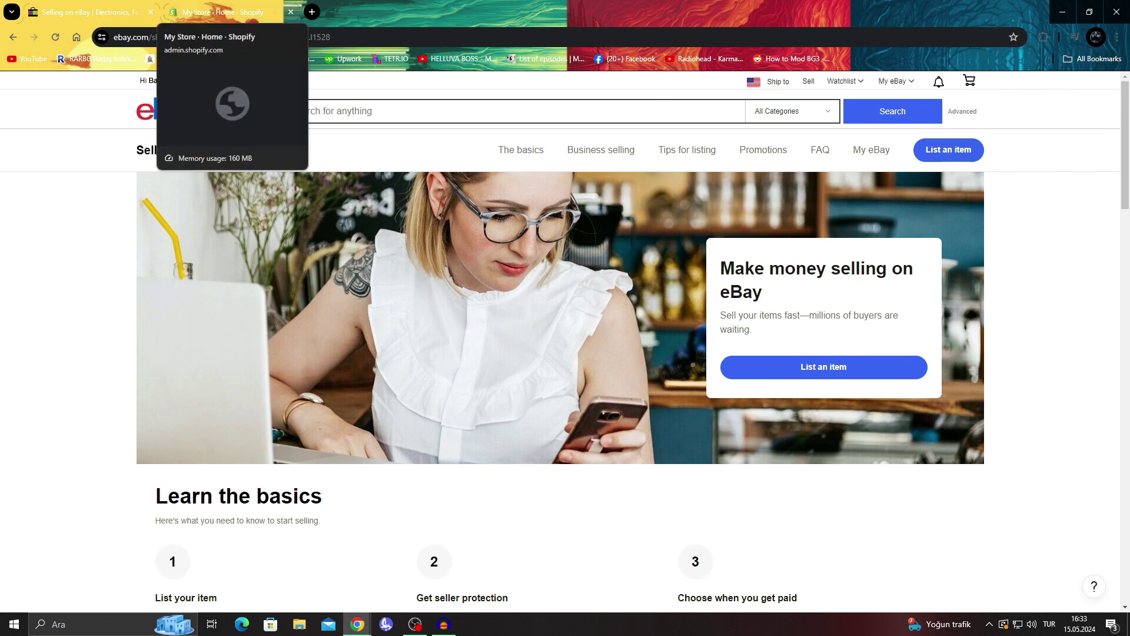
Flip between the Shopify admin and eBay selling page, then return to the eBay homepage via the logo
{"action": "left_click", "coordinate": [225, 11]}
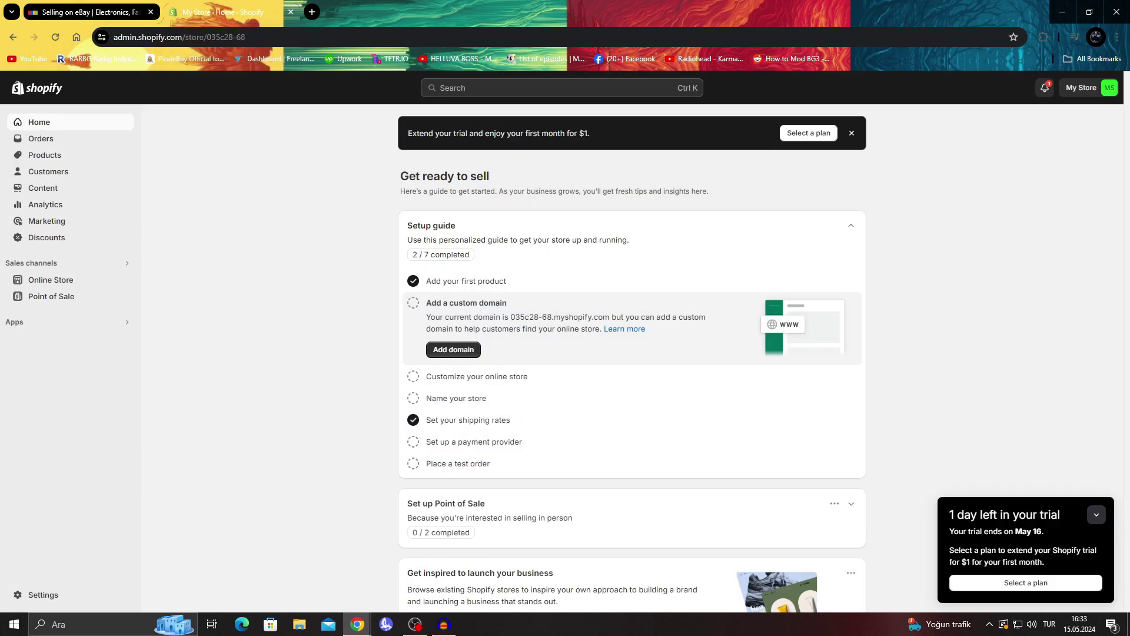
{"action": "scroll", "coordinate": [631, 353], "scroll_direction": "down", "scroll_amount": 1}
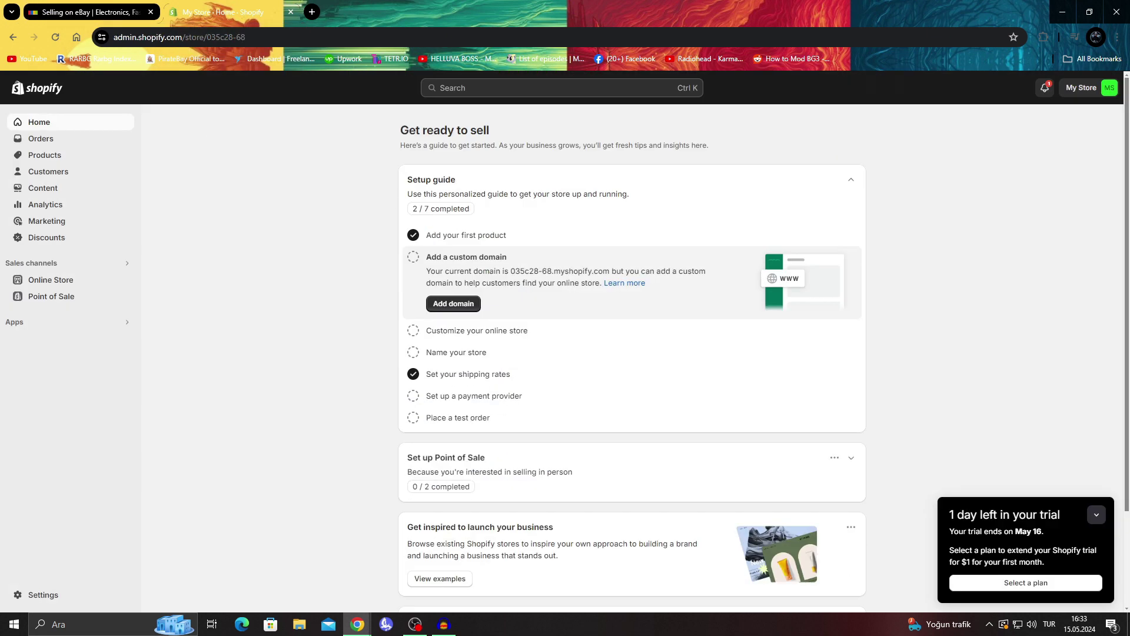
{"action": "left_click", "coordinate": [89, 12]}
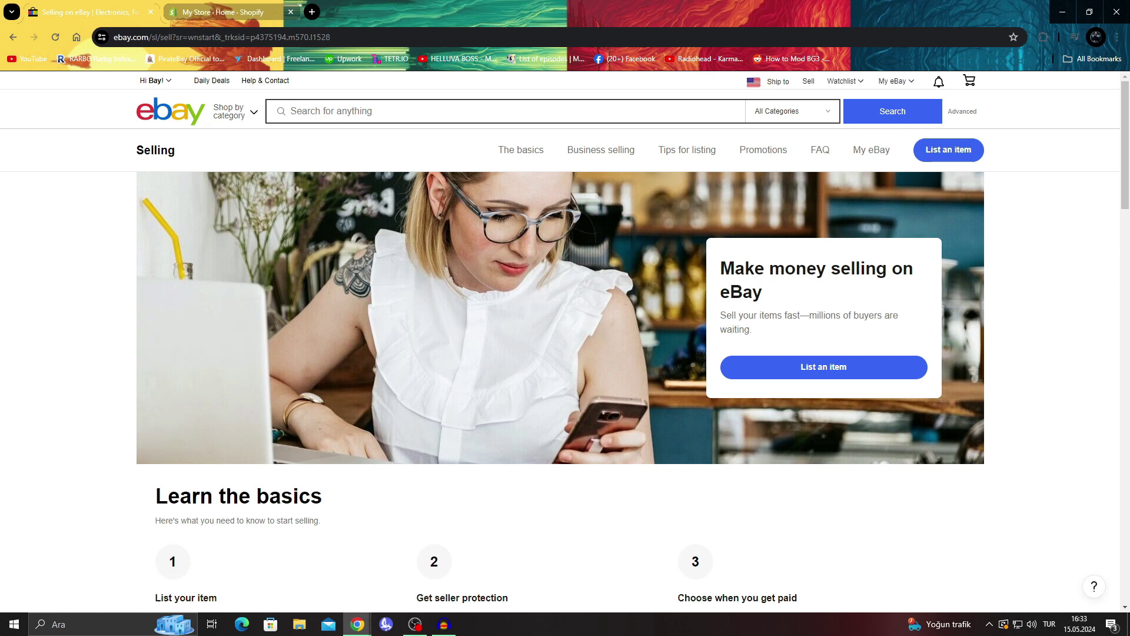
{"action": "left_click", "coordinate": [225, 11]}
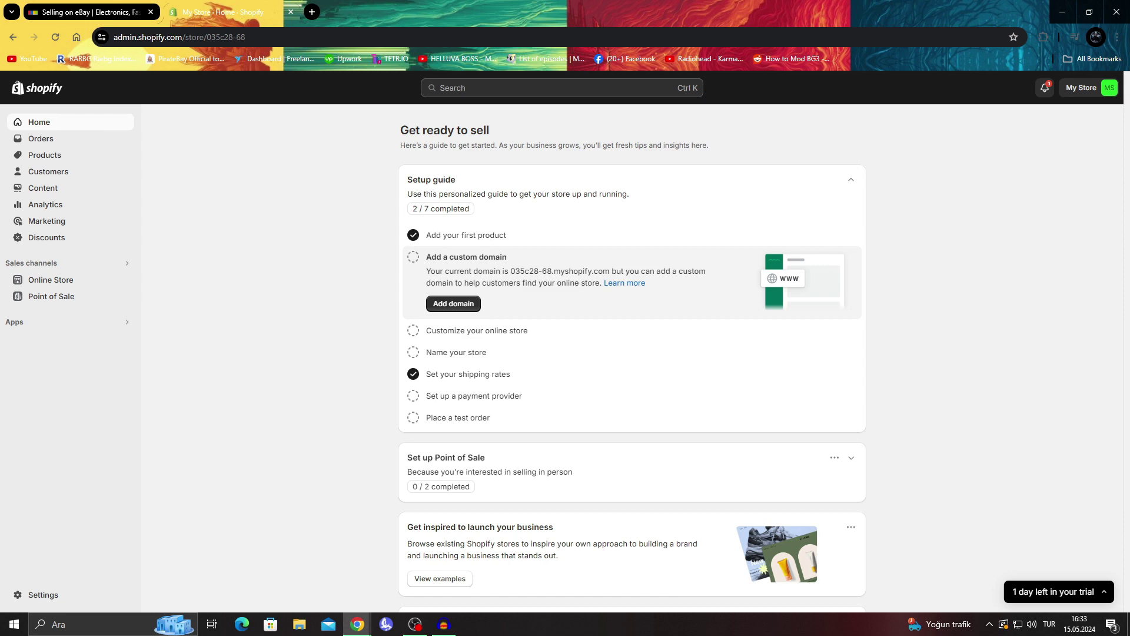
{"action": "left_click", "coordinate": [89, 12]}
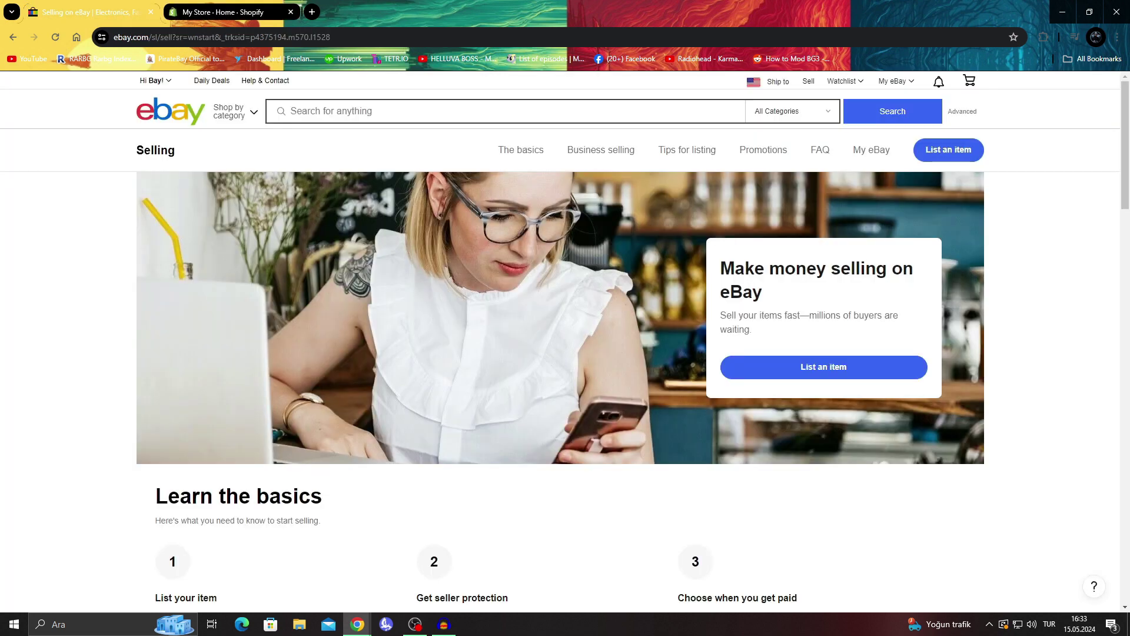
{"action": "scroll", "coordinate": [565, 353], "scroll_direction": "down", "scroll_amount": 3}
{"action": "scroll", "coordinate": [565, 353], "scroll_direction": "down", "scroll_amount": 4}
{"action": "scroll", "coordinate": [565, 354], "scroll_direction": "down", "scroll_amount": 3}
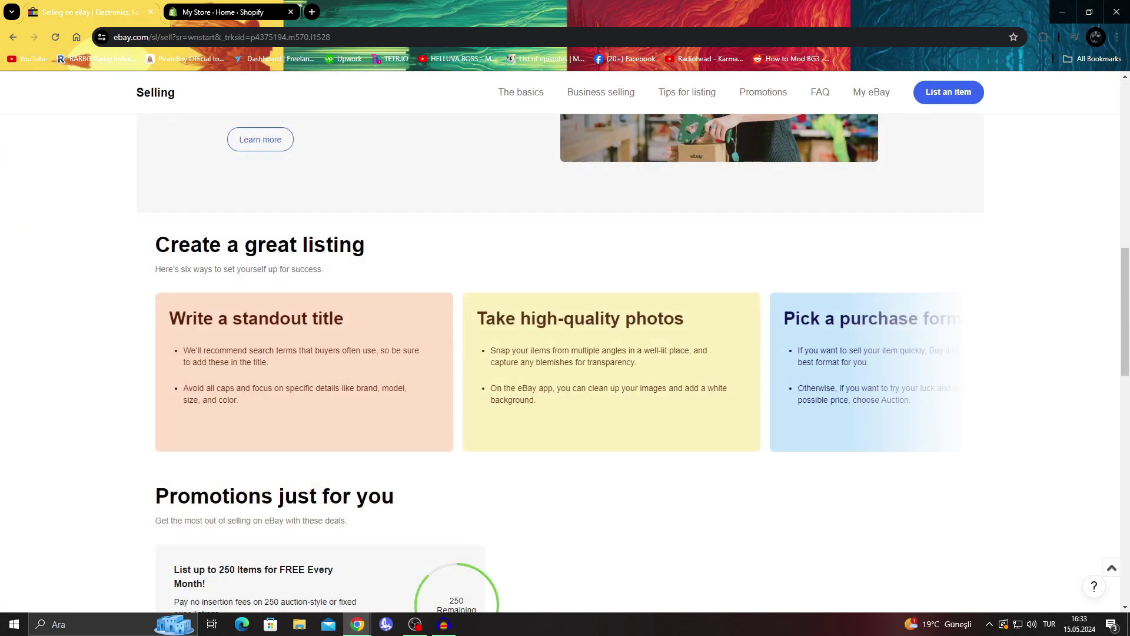
{"action": "left_click", "coordinate": [155, 92]}
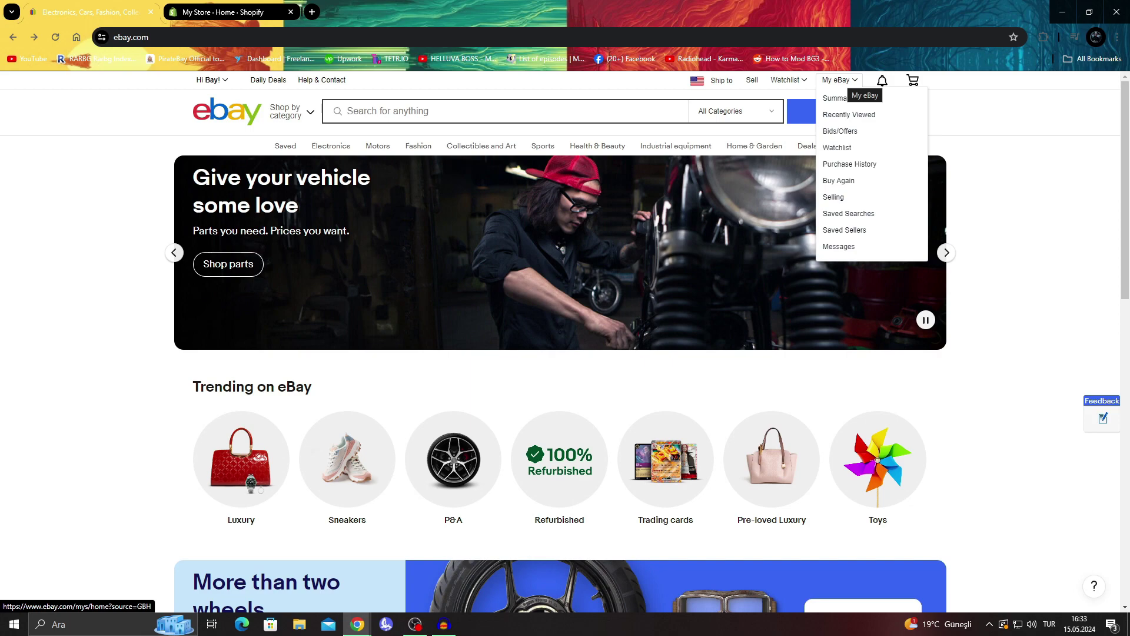
{"action": "scroll", "coordinate": [566, 353], "scroll_direction": "down", "scroll_amount": 5}
{"action": "scroll", "coordinate": [566, 353], "scroll_direction": "down", "scroll_amount": 5}
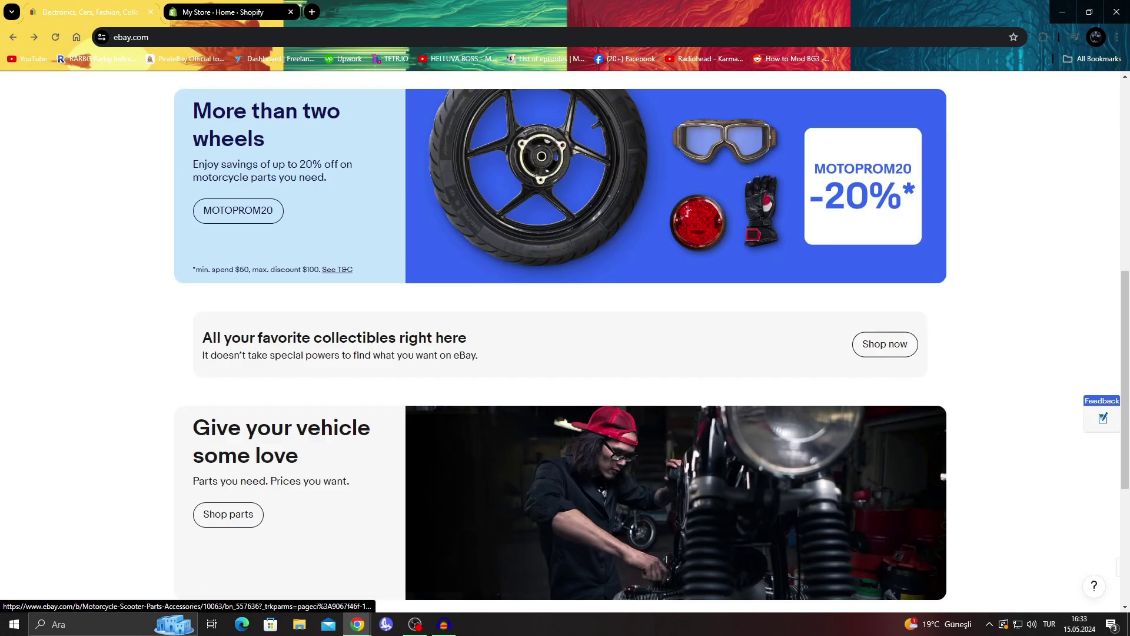
{"action": "scroll", "coordinate": [566, 354], "scroll_direction": "down", "scroll_amount": 5}
{"action": "scroll", "coordinate": [565, 353], "scroll_direction": "up", "scroll_amount": 8}
{"action": "scroll", "coordinate": [565, 353], "scroll_direction": "up", "scroll_amount": 3}
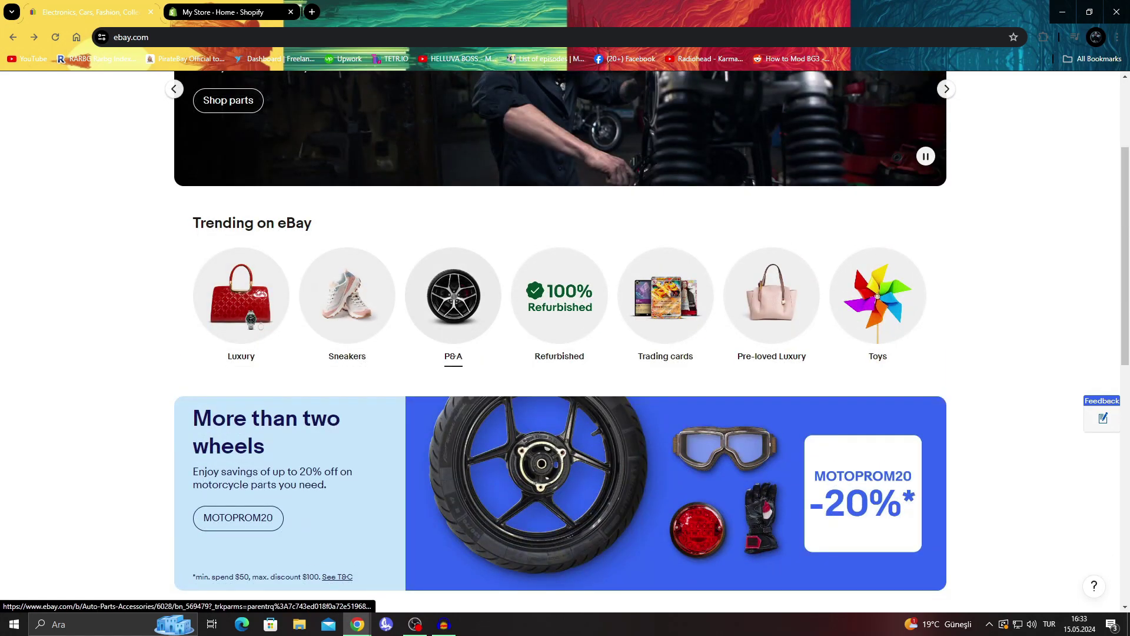
{"action": "scroll", "coordinate": [565, 354], "scroll_direction": "up", "scroll_amount": 3}
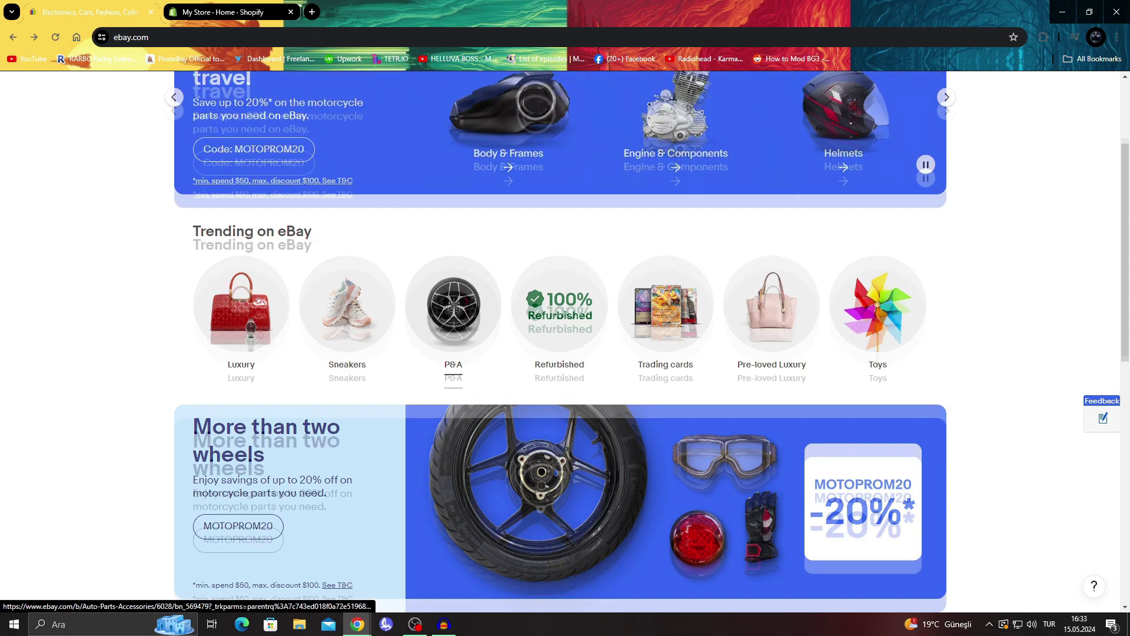
{"action": "scroll", "coordinate": [566, 353], "scroll_direction": "up", "scroll_amount": 3}
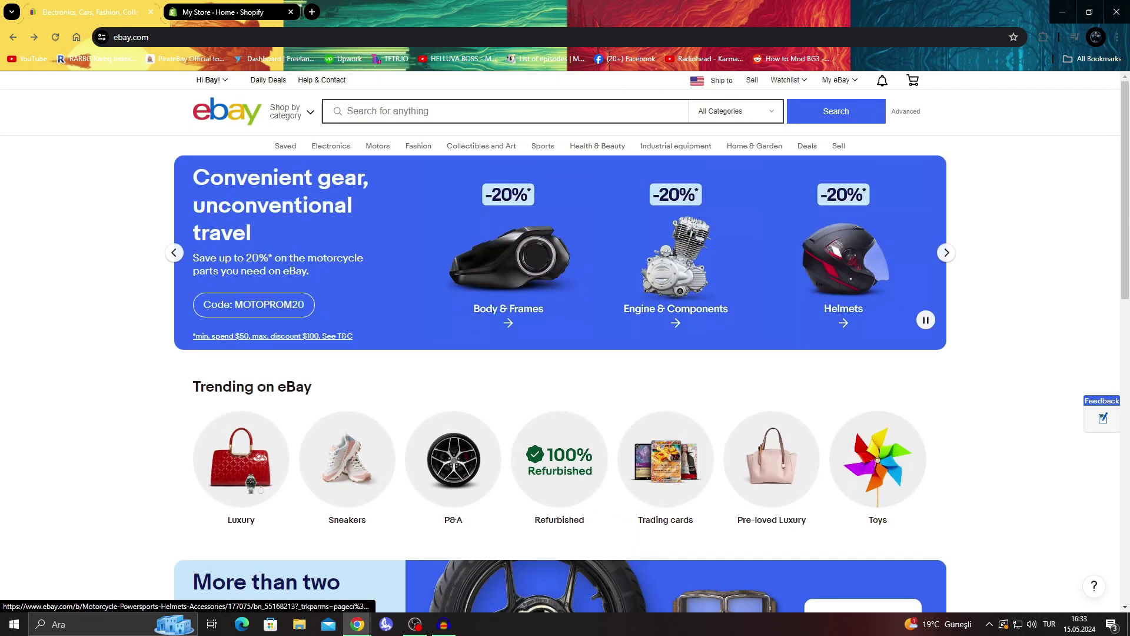
Browse Toys > Collectible Card Games > Yu-Gi-Oh! TCG to the Karlov Manor booster box listing and select its title
{"action": "left_click", "coordinate": [879, 460]}
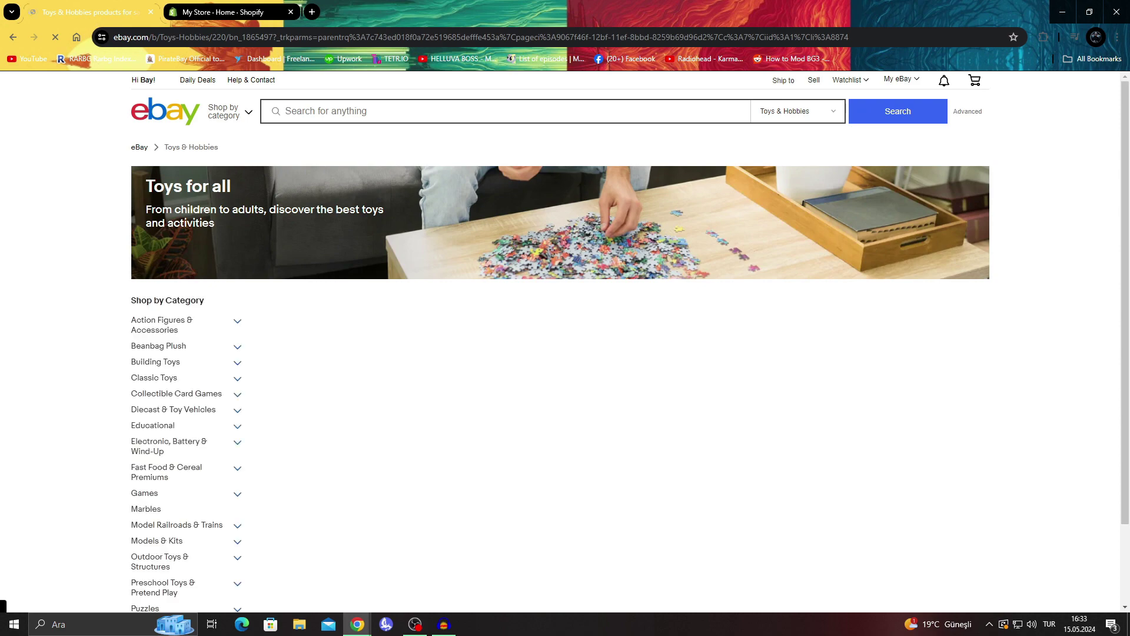
{"action": "scroll", "coordinate": [565, 353], "scroll_direction": "down", "scroll_amount": 2}
{"action": "left_click", "coordinate": [336, 372]}
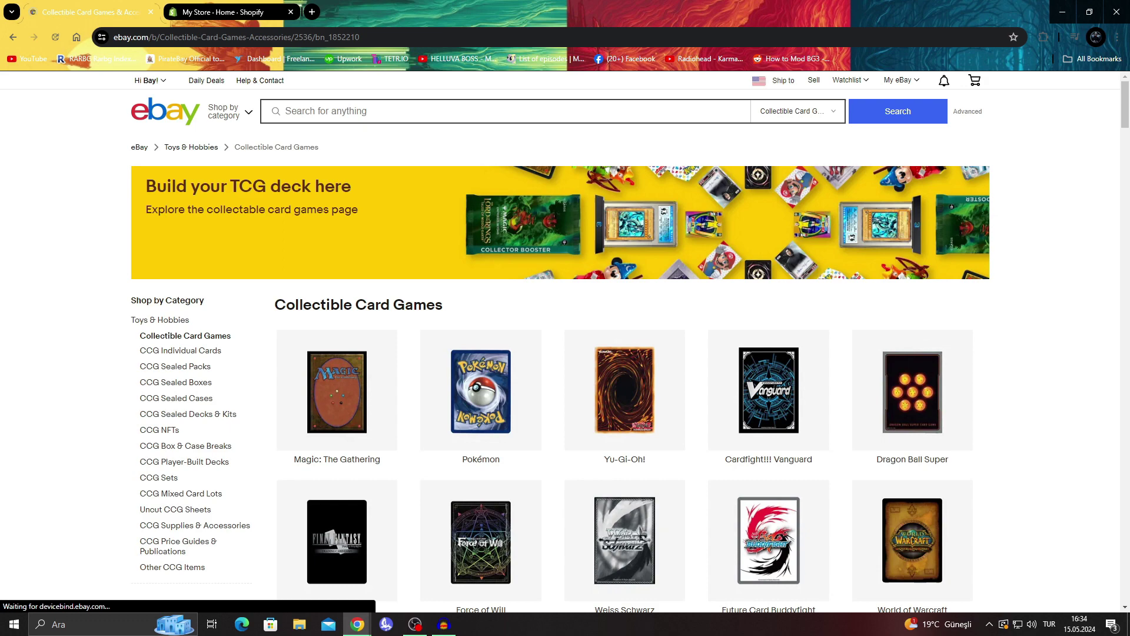
{"action": "scroll", "coordinate": [565, 354], "scroll_direction": "down", "scroll_amount": 2}
{"action": "left_click", "coordinate": [624, 215]}
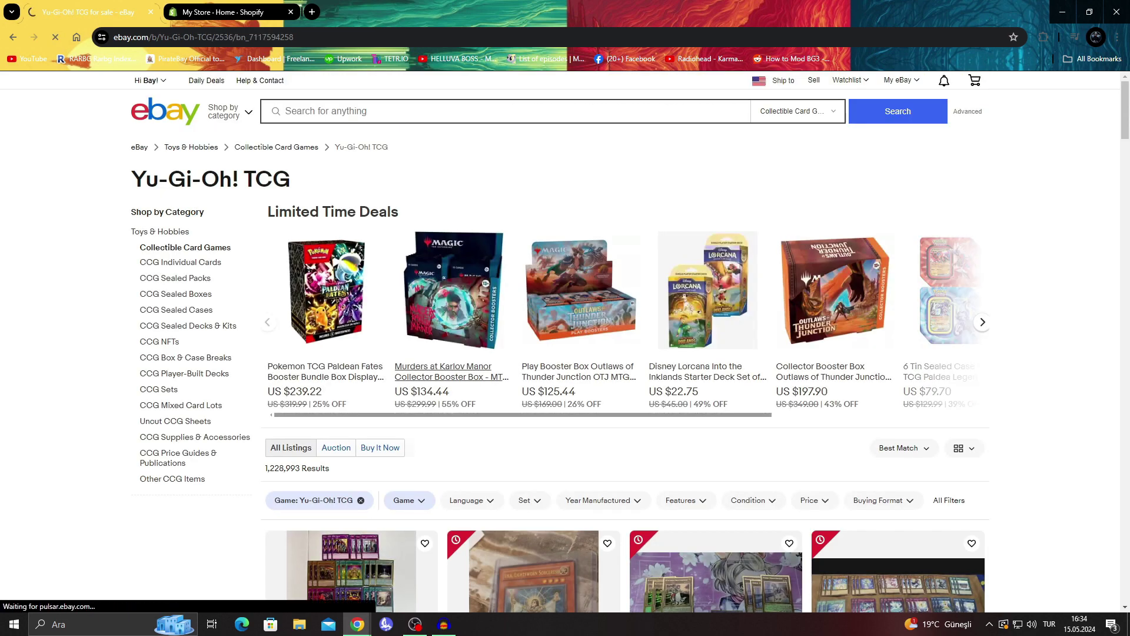
{"action": "left_click", "coordinate": [452, 371]}
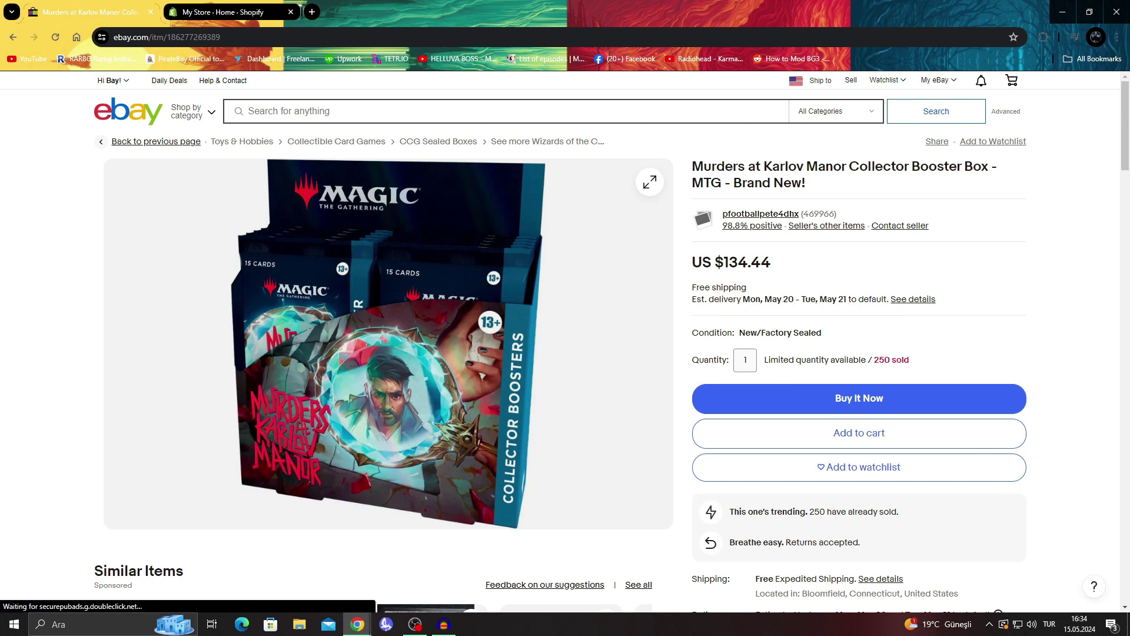
{"action": "left_click_drag", "start_coordinate": [693, 167], "coordinate": [800, 215]}
Start a blank new product from Shopify's Products list, then return to the eBay listing
{"action": "left_click", "coordinate": [225, 11]}
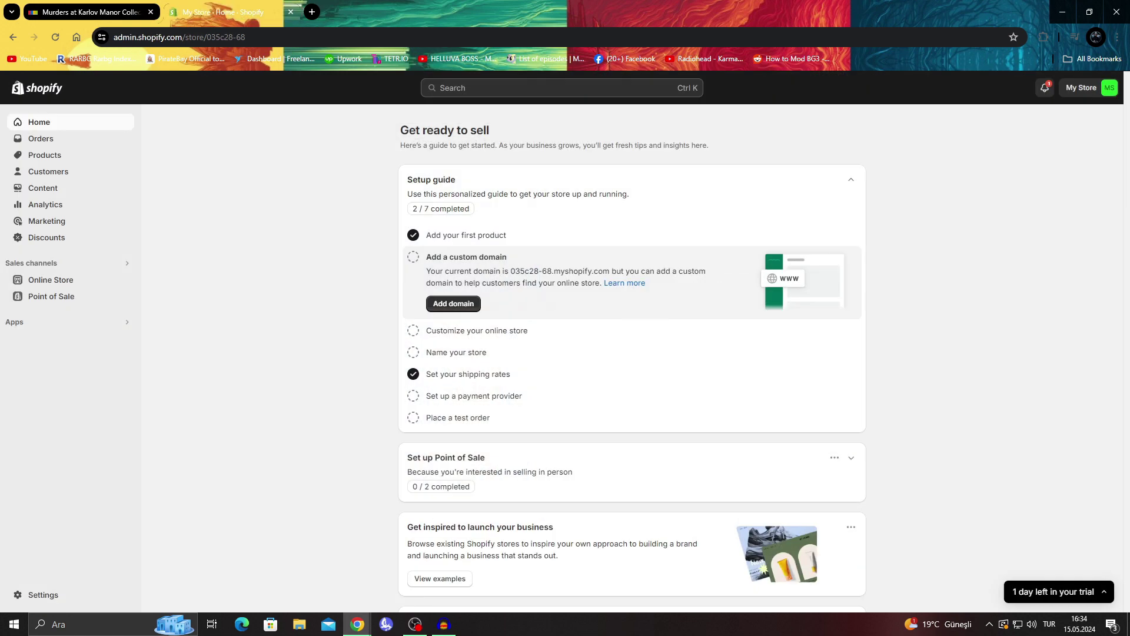
{"action": "left_click", "coordinate": [44, 154]}
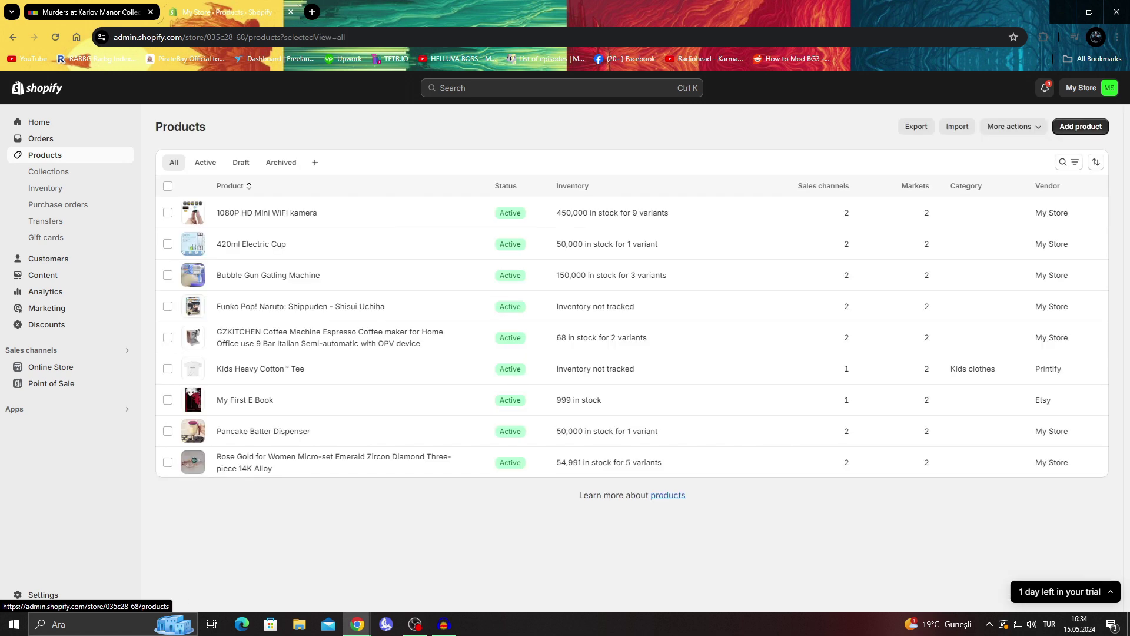
{"action": "left_click", "coordinate": [1081, 126]}
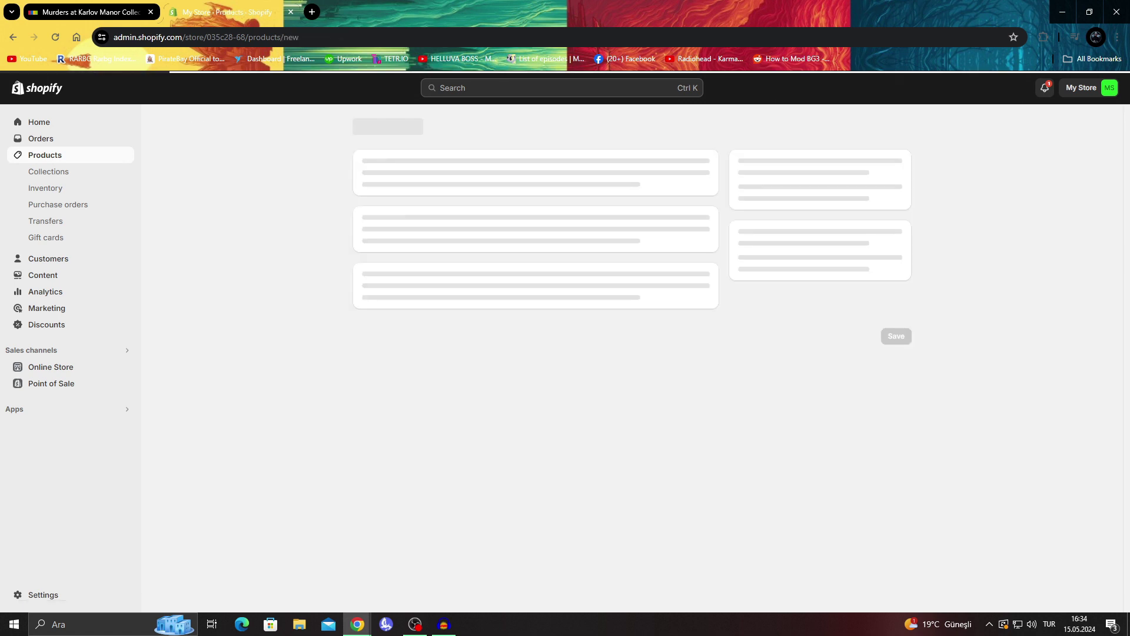
{"action": "key", "text": "ctrl+shift+Tab"}
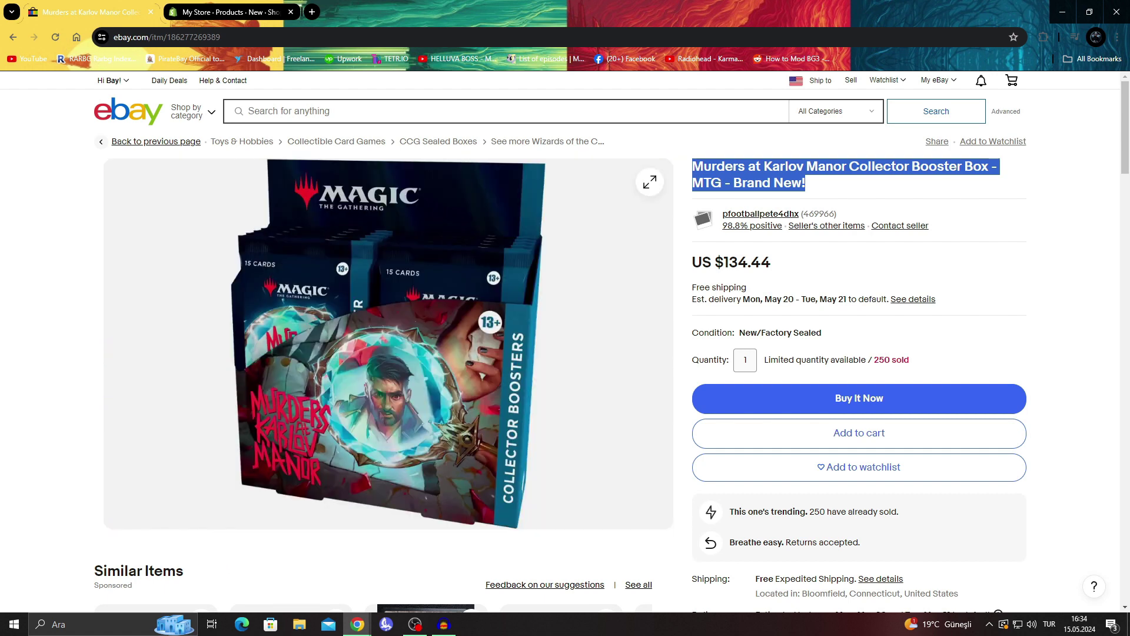
Select the eBay listing's title, item specifics and description heading, then view the Shopify new product form
{"action": "left_click_drag", "start_coordinate": [692, 263], "coordinate": [770, 264]}
{"action": "left_click_drag", "start_coordinate": [805, 185], "coordinate": [691, 166]}
{"action": "scroll", "coordinate": [566, 353], "scroll_direction": "down", "scroll_amount": 5}
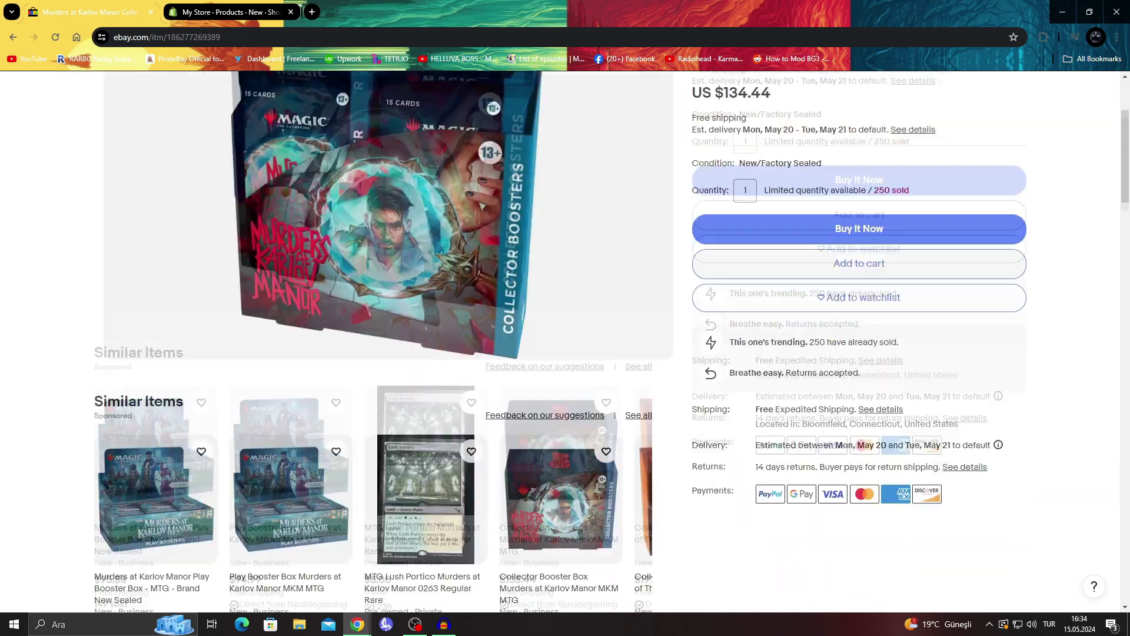
{"action": "scroll", "coordinate": [565, 353], "scroll_direction": "down", "scroll_amount": 5}
{"action": "scroll", "coordinate": [566, 353], "scroll_direction": "up", "scroll_amount": 4}
{"action": "scroll", "coordinate": [566, 353], "scroll_direction": "down", "scroll_amount": 5}
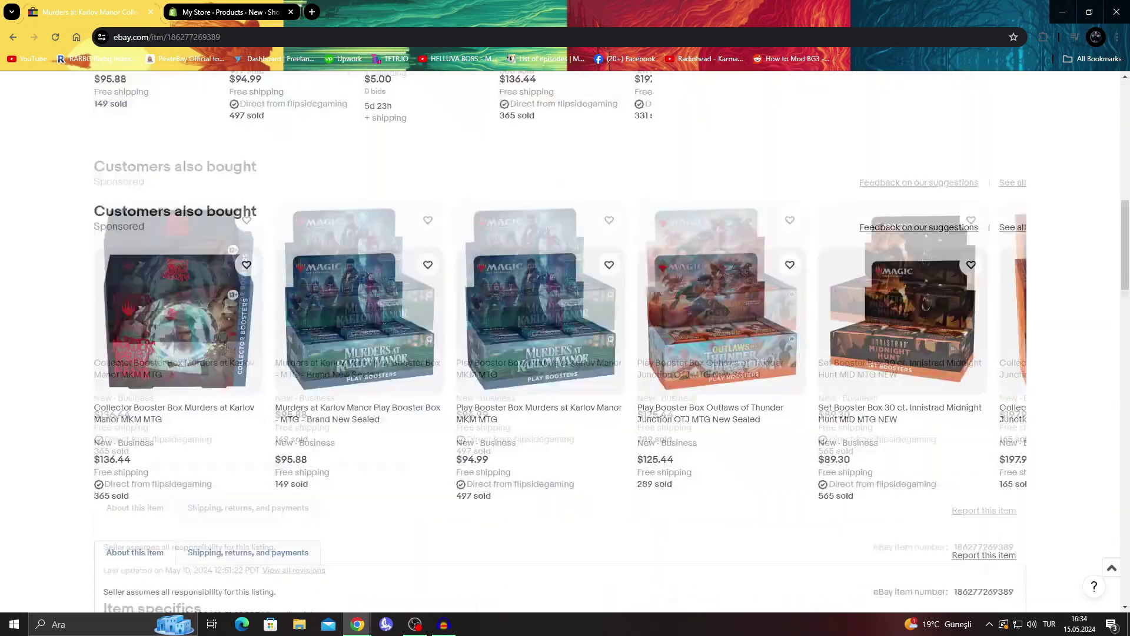
{"action": "scroll", "coordinate": [566, 353], "scroll_direction": "down", "scroll_amount": 5}
{"action": "scroll", "coordinate": [565, 354], "scroll_direction": "down", "scroll_amount": 3}
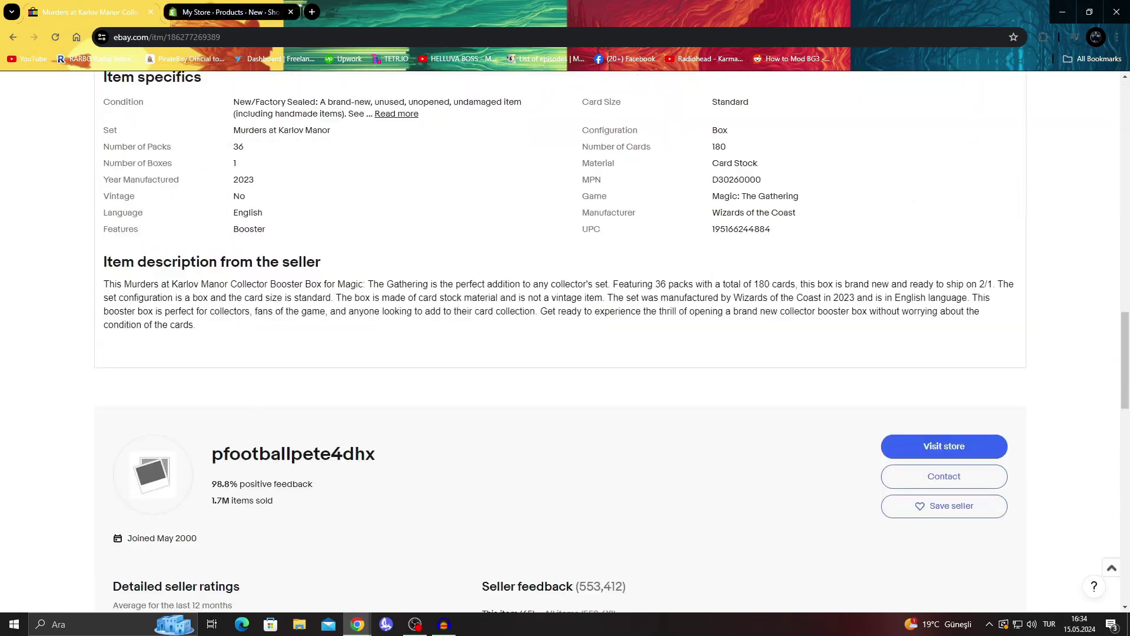
{"action": "left_click_drag", "start_coordinate": [321, 261], "coordinate": [106, 130]}
{"action": "left_click", "coordinate": [230, 11]}
{"action": "scroll", "coordinate": [566, 353], "scroll_direction": "down", "scroll_amount": 3}
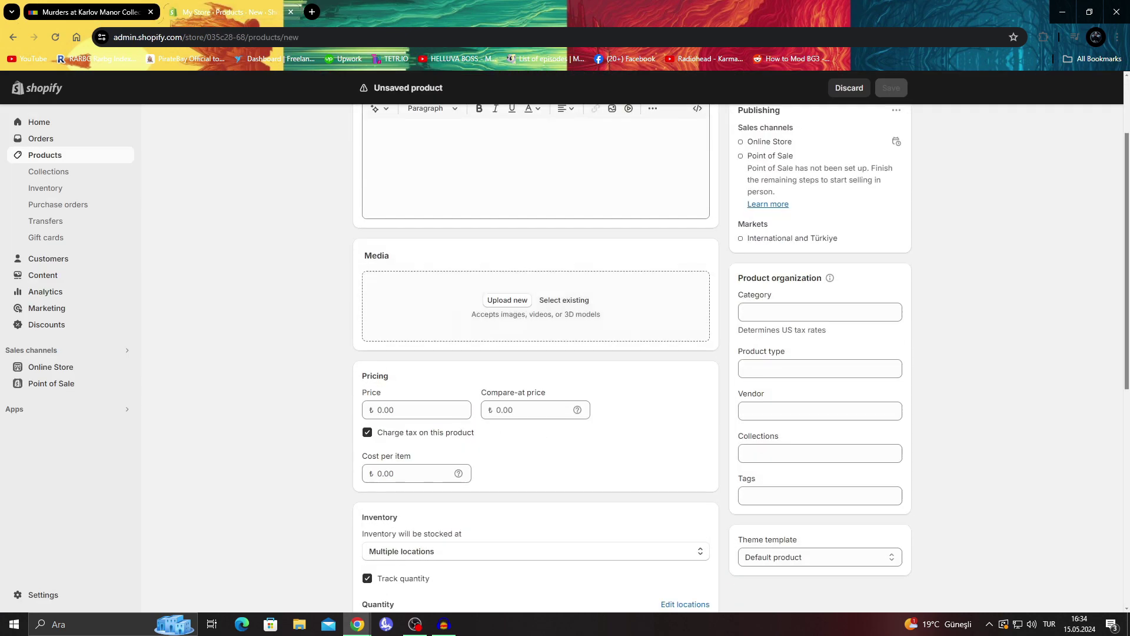
{"action": "scroll", "coordinate": [565, 353], "scroll_direction": "down", "scroll_amount": 3}
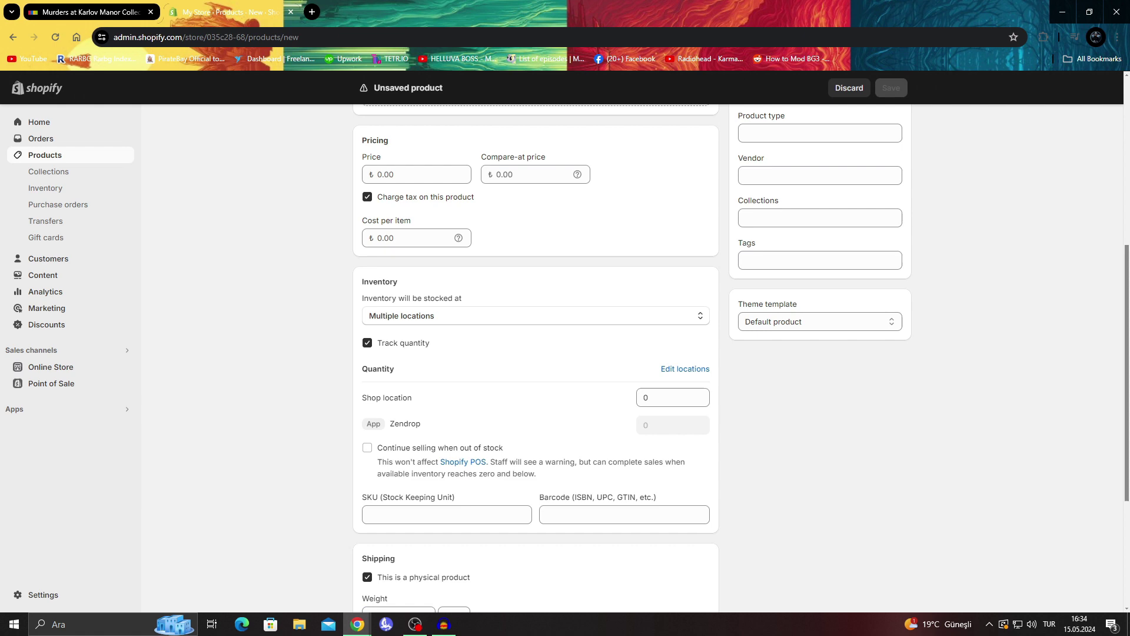
{"action": "scroll", "coordinate": [565, 353], "scroll_direction": "up", "scroll_amount": 5}
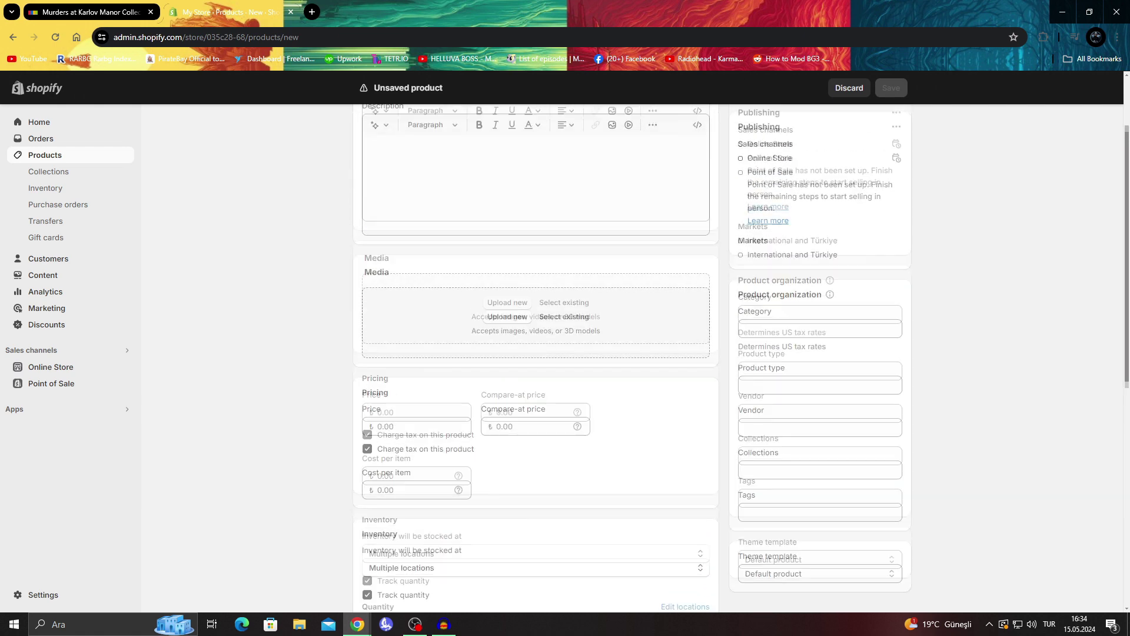
Abandon the new product for the Shopify Home page and clear the selection on the eBay listing
{"action": "left_click", "coordinate": [40, 122]}
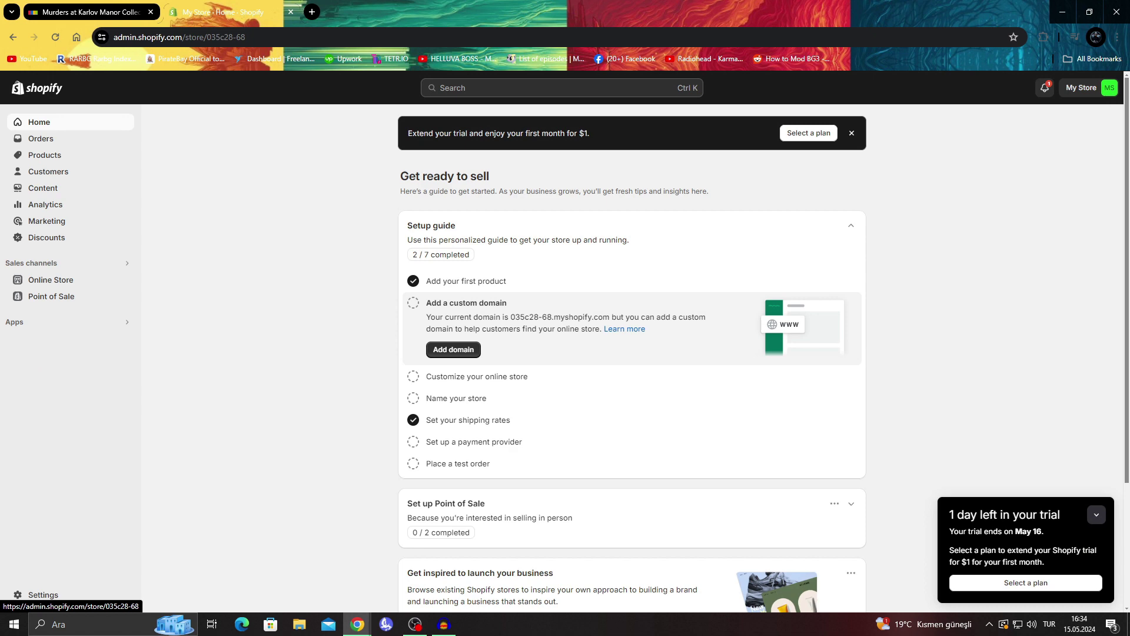
{"action": "scroll", "coordinate": [631, 353], "scroll_direction": "down", "scroll_amount": 1}
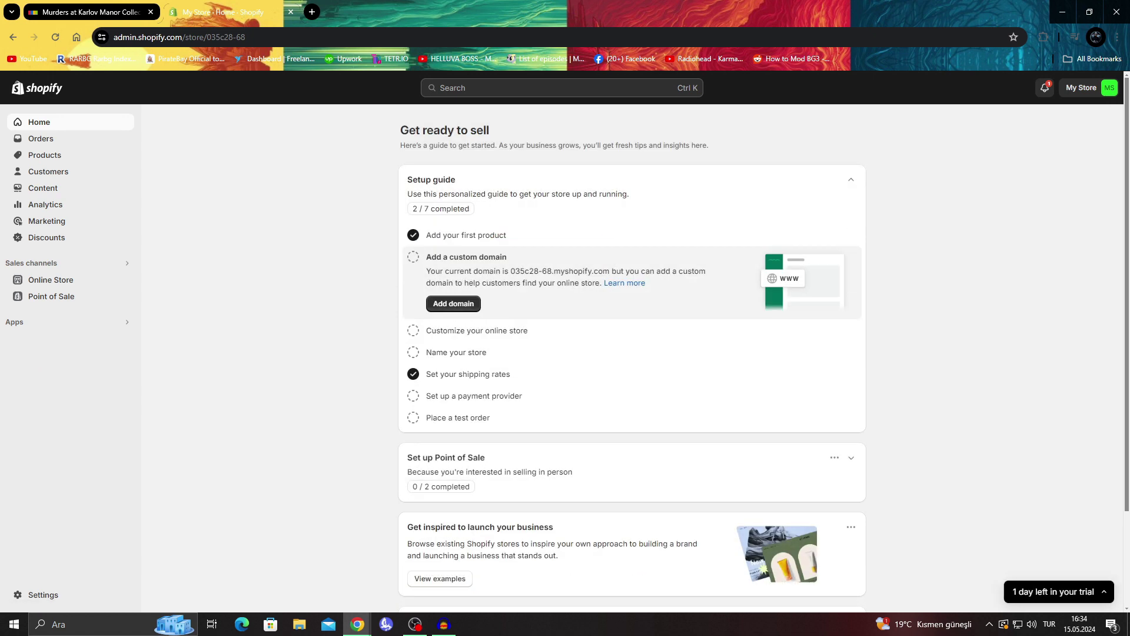
{"action": "key", "text": "ctrl+shift+Tab"}
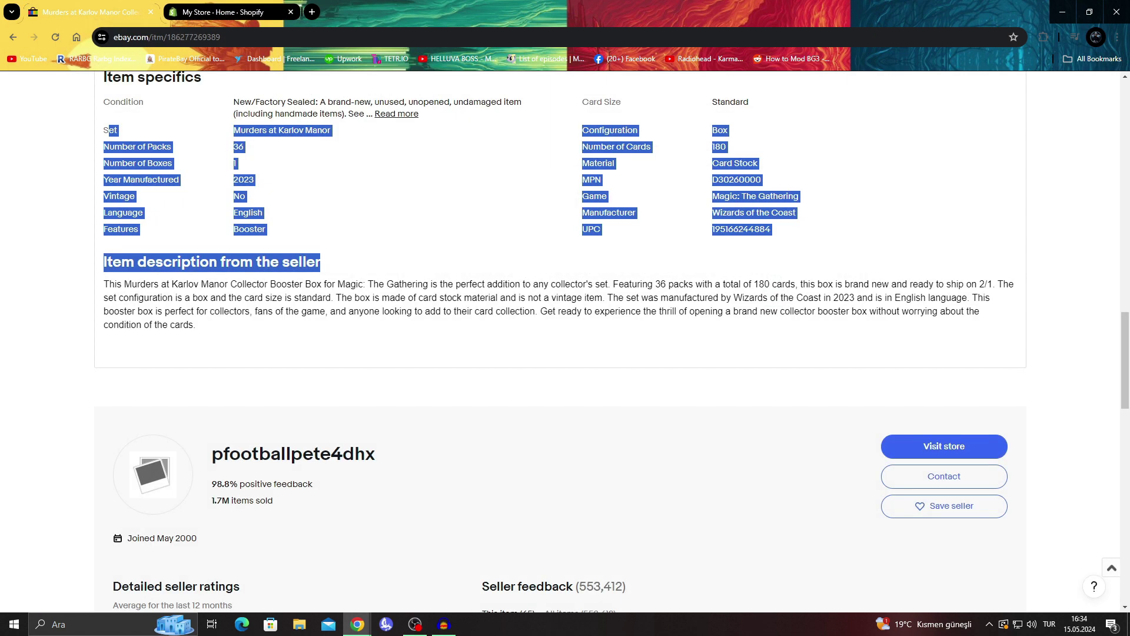
{"action": "left_click", "coordinate": [565, 353]}
{"action": "scroll", "coordinate": [566, 353], "scroll_direction": "up", "scroll_amount": 15}
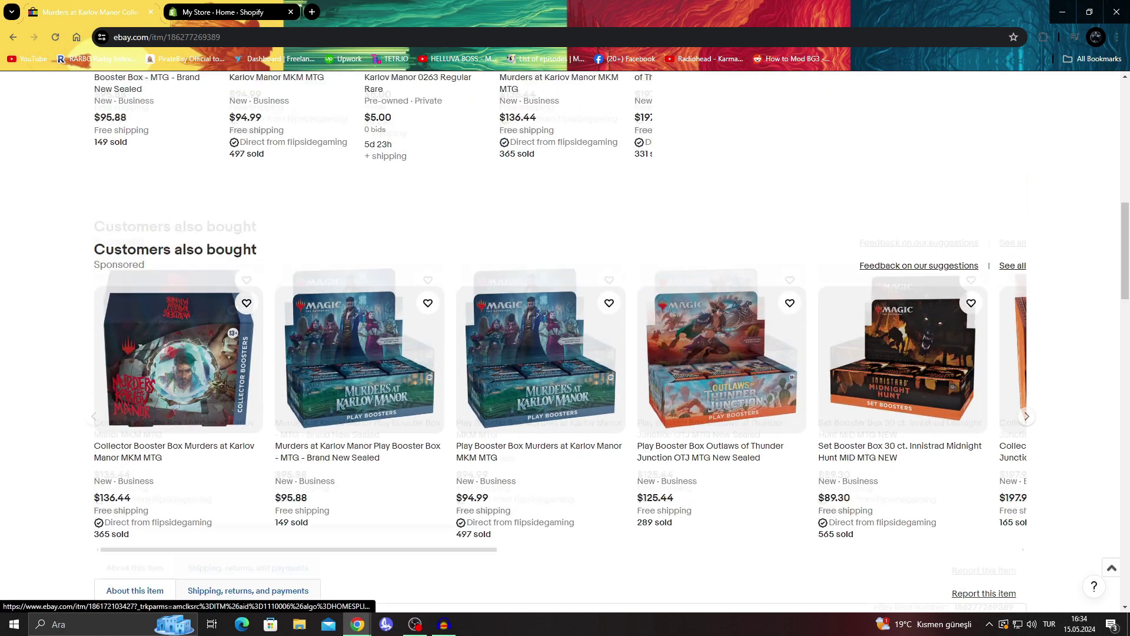
{"action": "scroll", "coordinate": [566, 353], "scroll_direction": "up", "scroll_amount": 3}
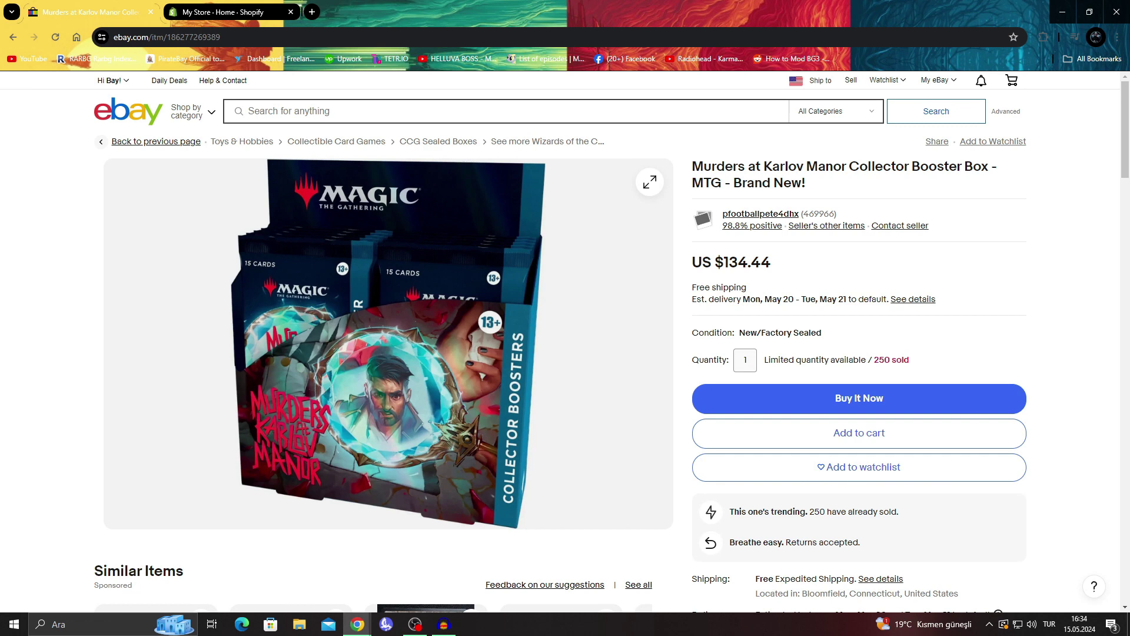
{"action": "key", "text": "ctrl+Tab"}
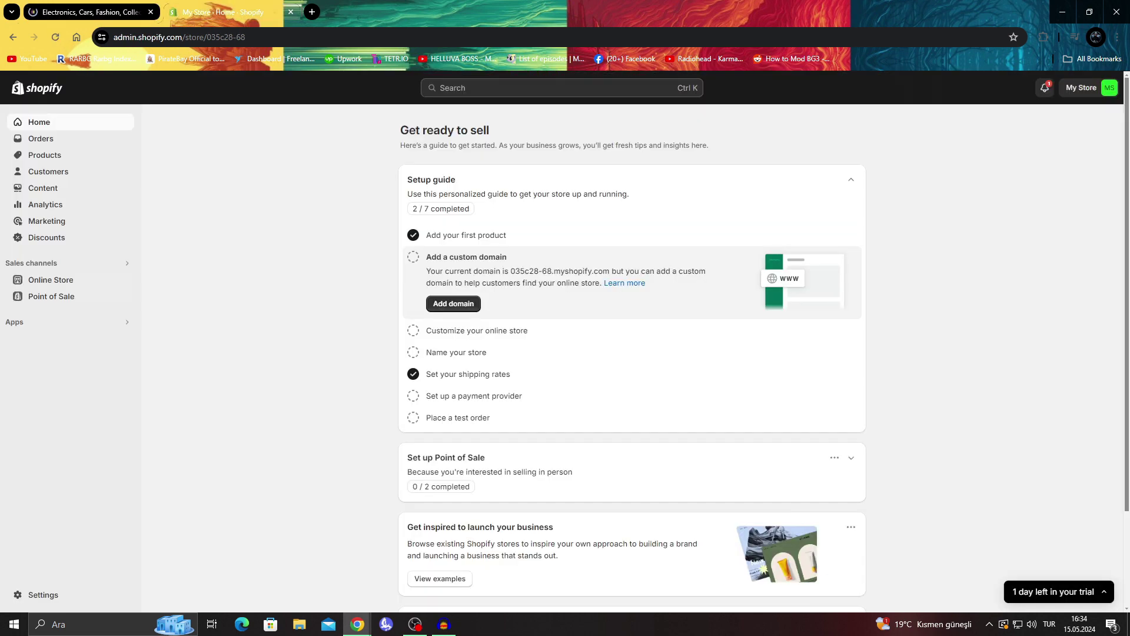
Search the Shopify App Store for 'ebay' from the admin apps search
{"action": "left_click", "coordinate": [14, 322]}
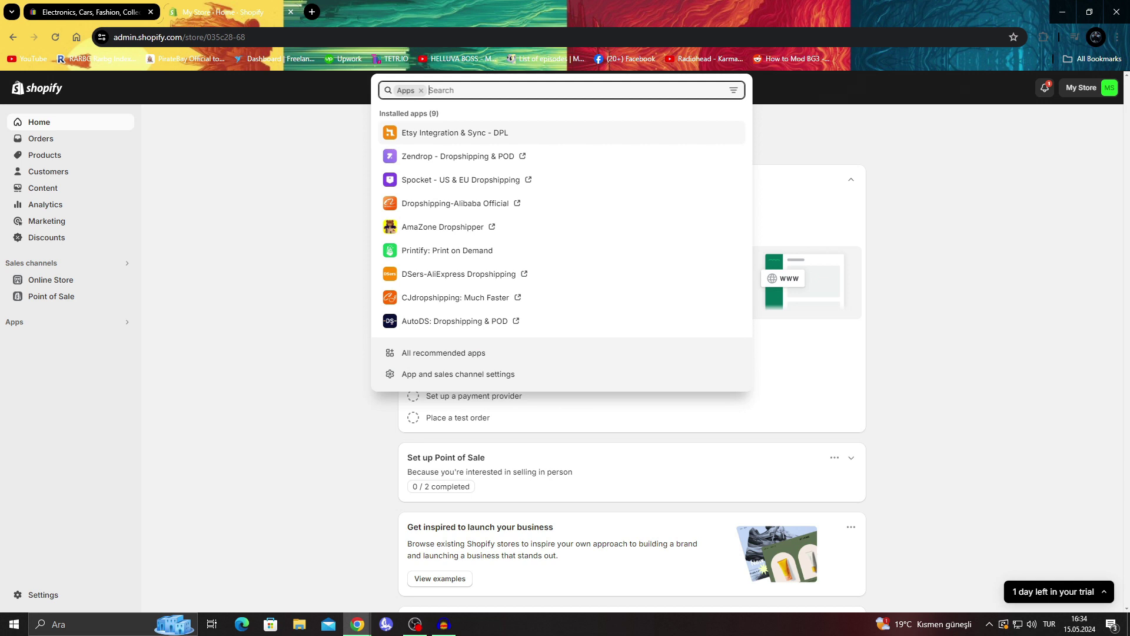
{"action": "type", "text": "ebay"}
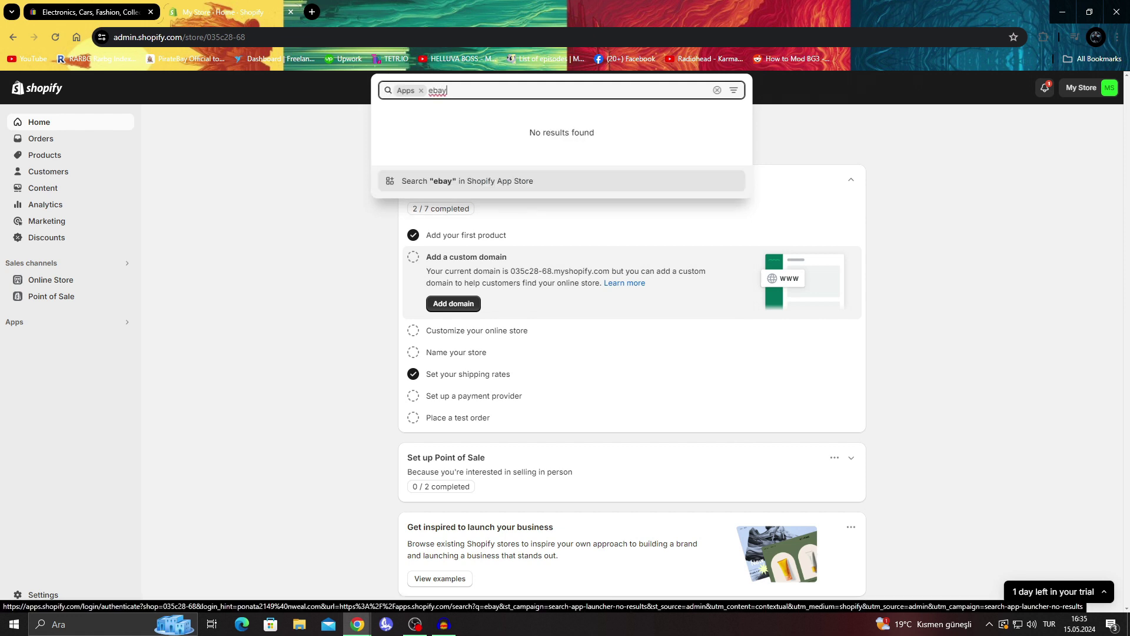
{"action": "left_click", "coordinate": [468, 180]}
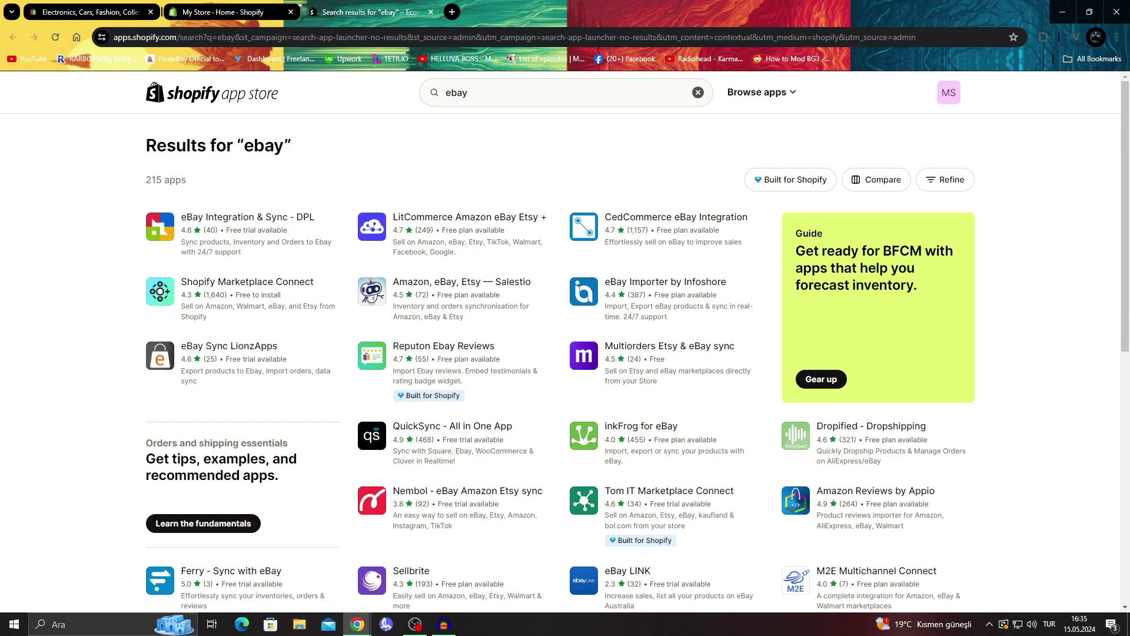
{"action": "scroll", "coordinate": [565, 354], "scroll_direction": "down", "scroll_amount": 2}
{"action": "scroll", "coordinate": [565, 353], "scroll_direction": "up", "scroll_amount": 2}
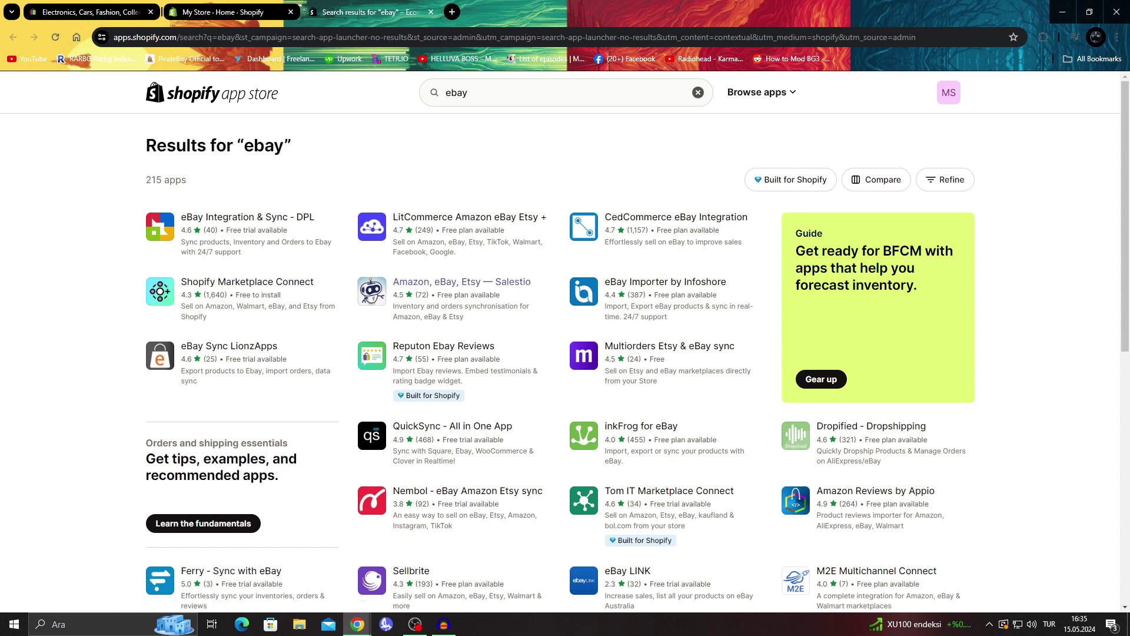
Open the LitCommerce and Salestio app listings in new tabs and close the search results
{"action": "right_click", "coordinate": [446, 217]}
{"action": "left_click", "coordinate": [495, 225]}
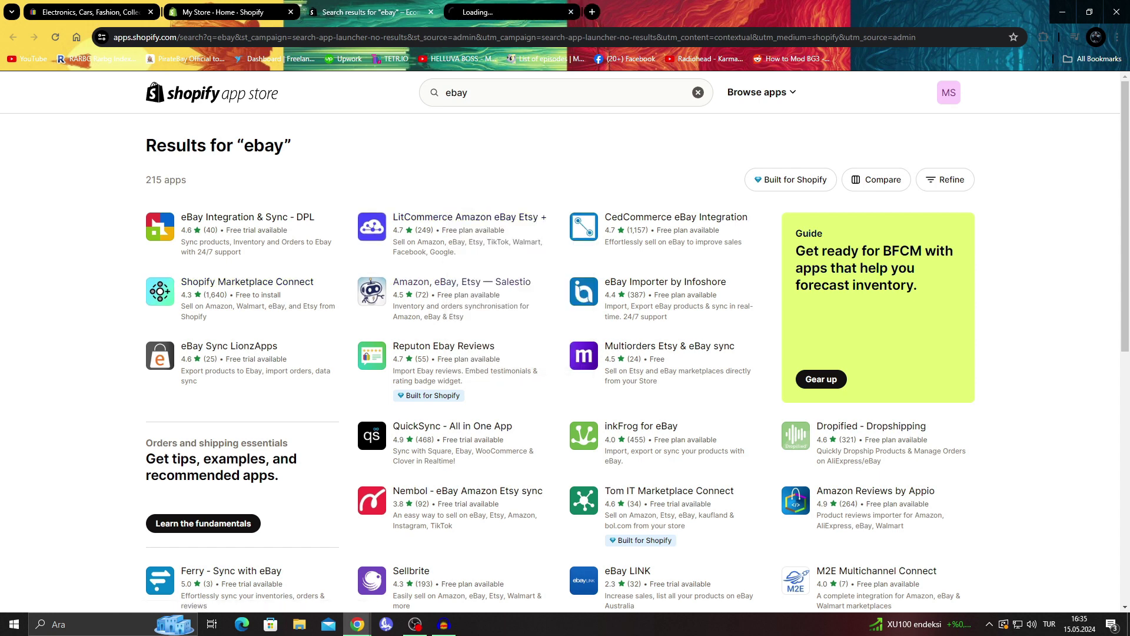
{"action": "right_click", "coordinate": [489, 281]}
{"action": "left_click", "coordinate": [538, 290]}
{"action": "left_click", "coordinate": [430, 11]}
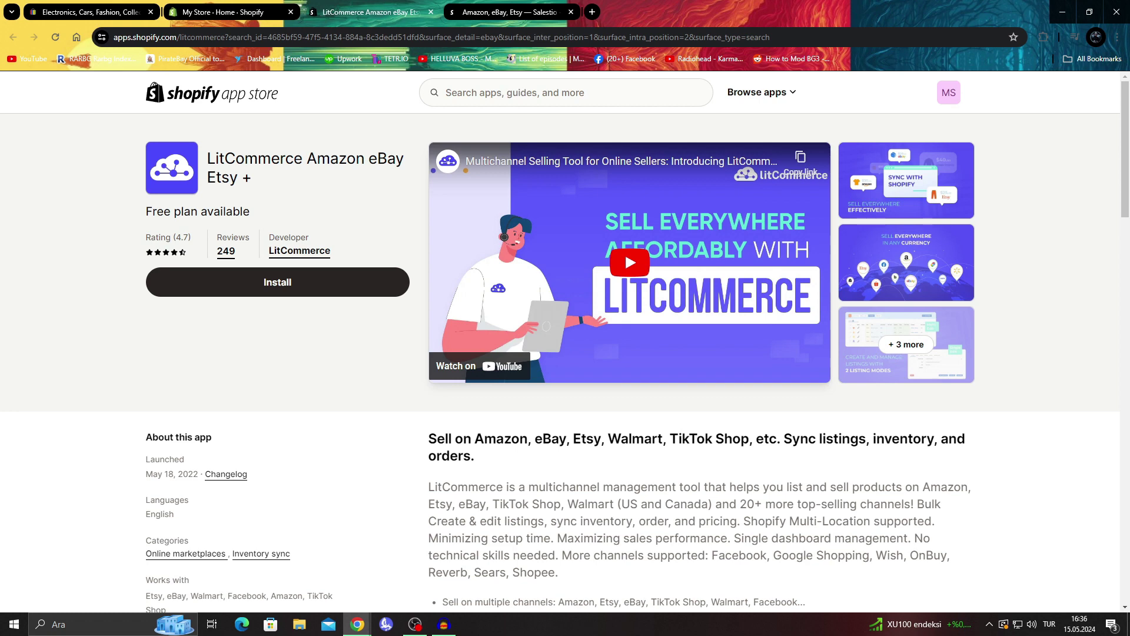
Install the Salestio Amazon, eBay, Etsy sync app into the store
{"action": "left_click", "coordinate": [277, 282]}
{"action": "key", "text": "ctrl+Tab"}
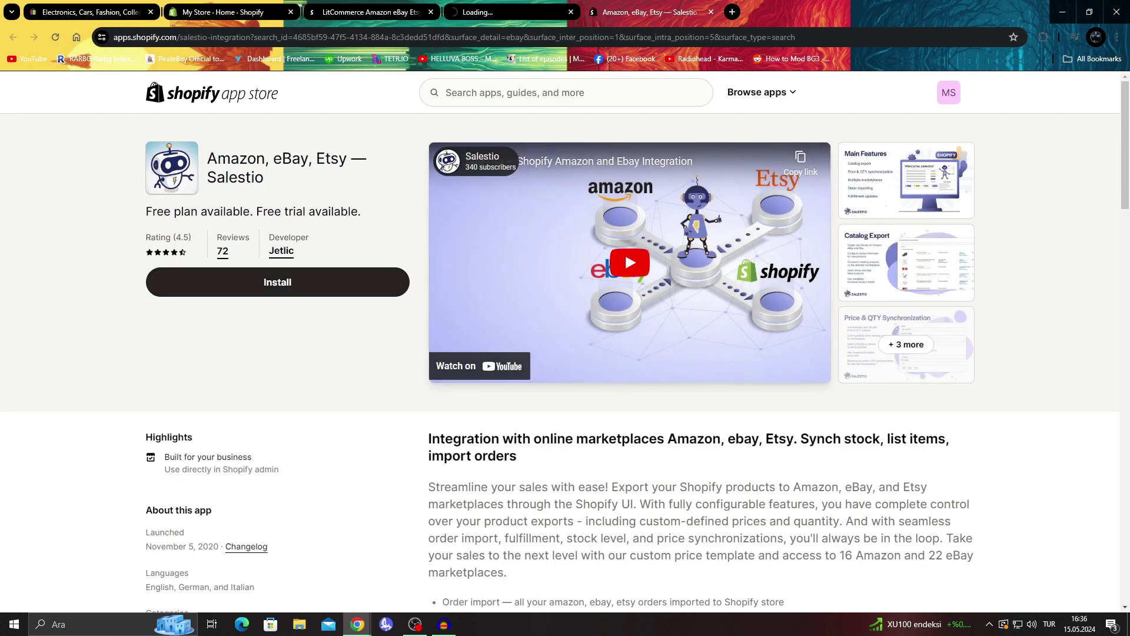
{"action": "left_click", "coordinate": [277, 282]}
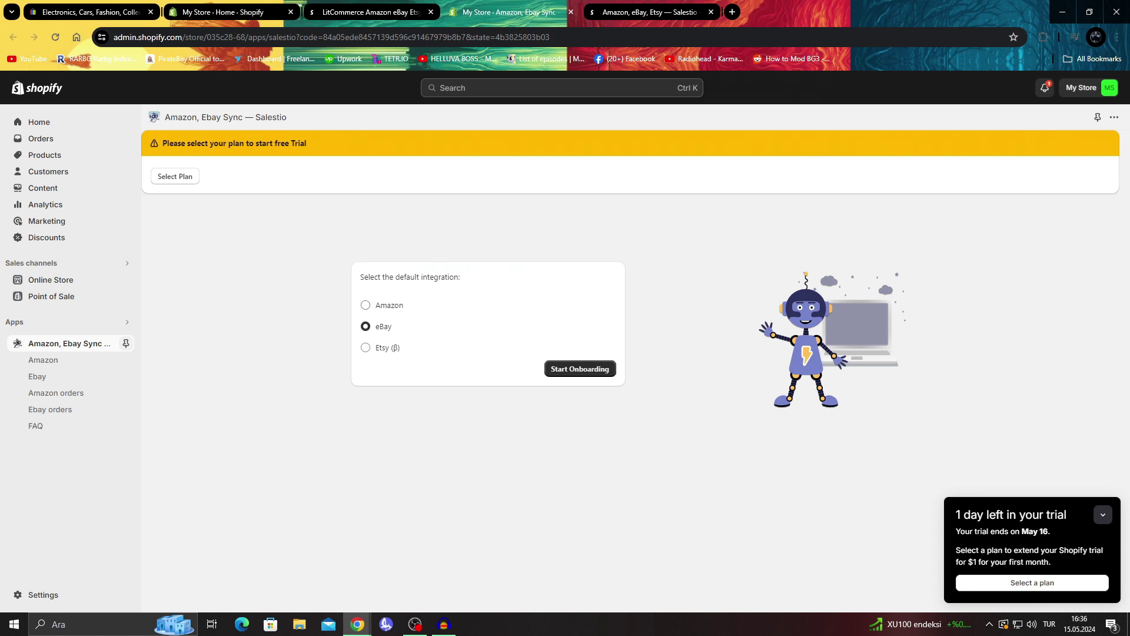
Start Salestio onboarding with eBay as default integration and inspect the Assign Account name and mode fields
{"action": "left_click", "coordinate": [579, 369]}
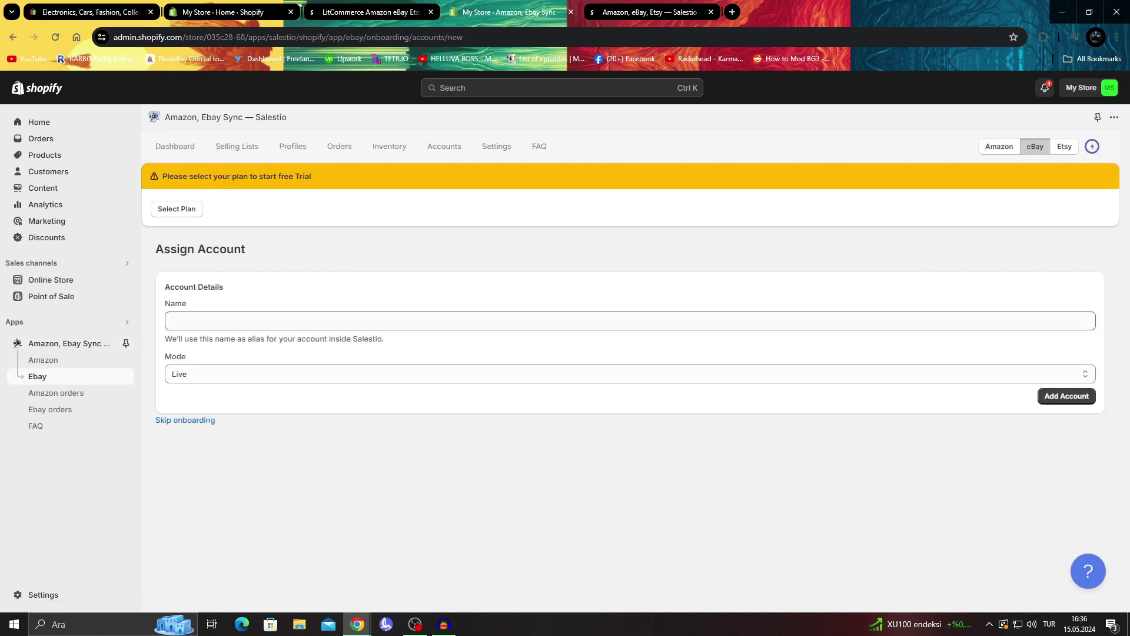
{"action": "left_click", "coordinate": [629, 319]}
{"action": "left_click", "coordinate": [630, 373]}
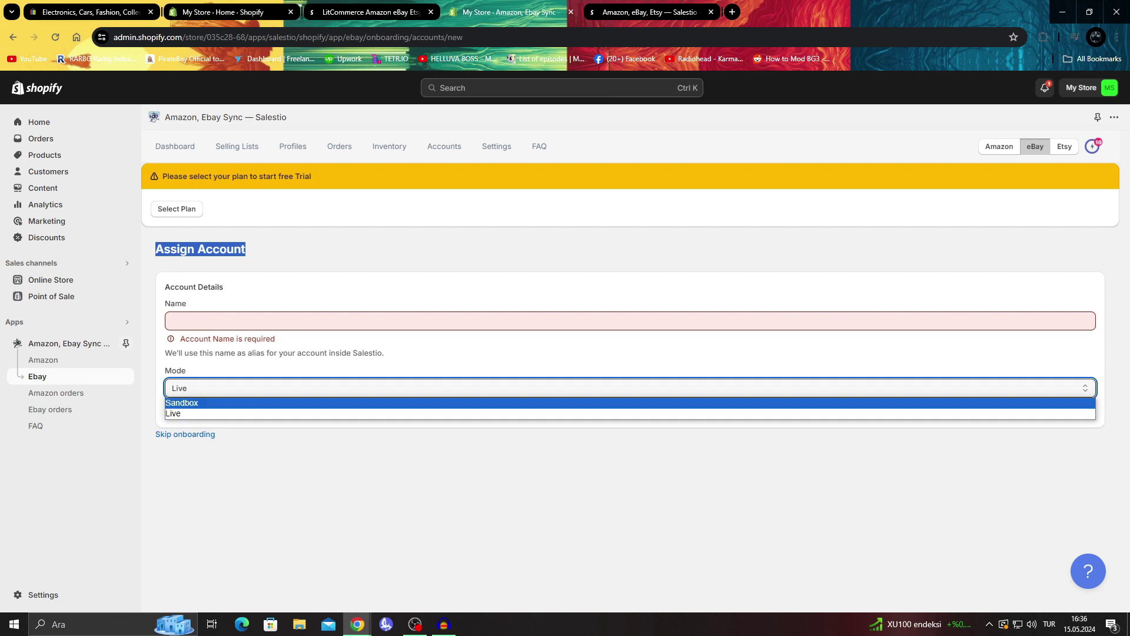
{"action": "left_click", "coordinate": [630, 385]}
Leave the account unnamed and return to the Shopify store home via the eBay tab
{"action": "left_click", "coordinate": [89, 11]}
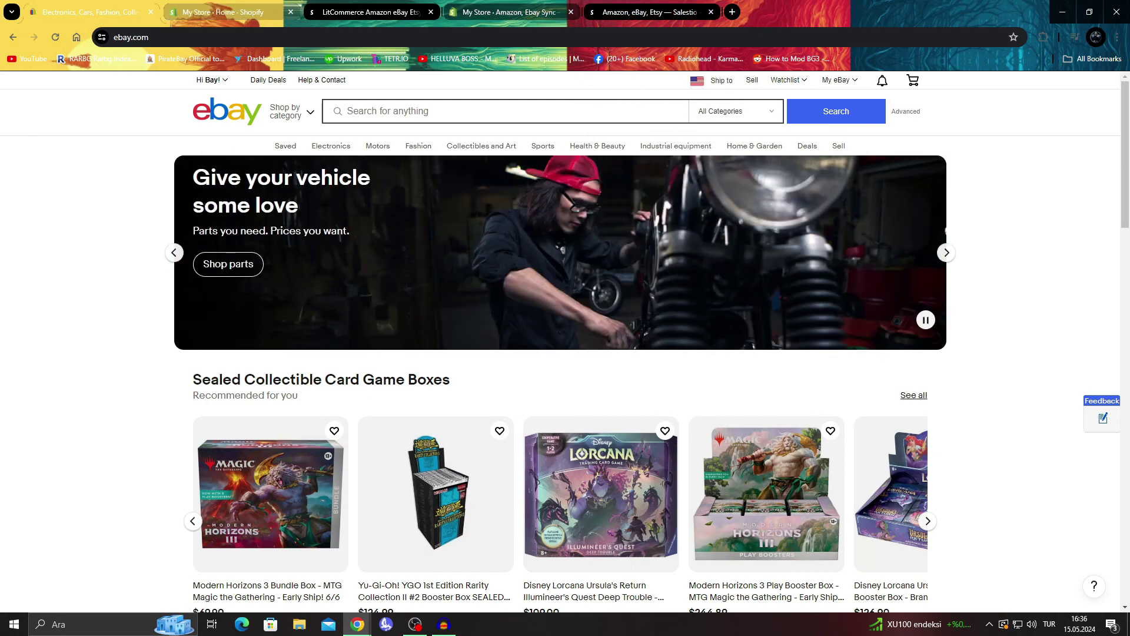
{"action": "left_click", "coordinate": [225, 12]}
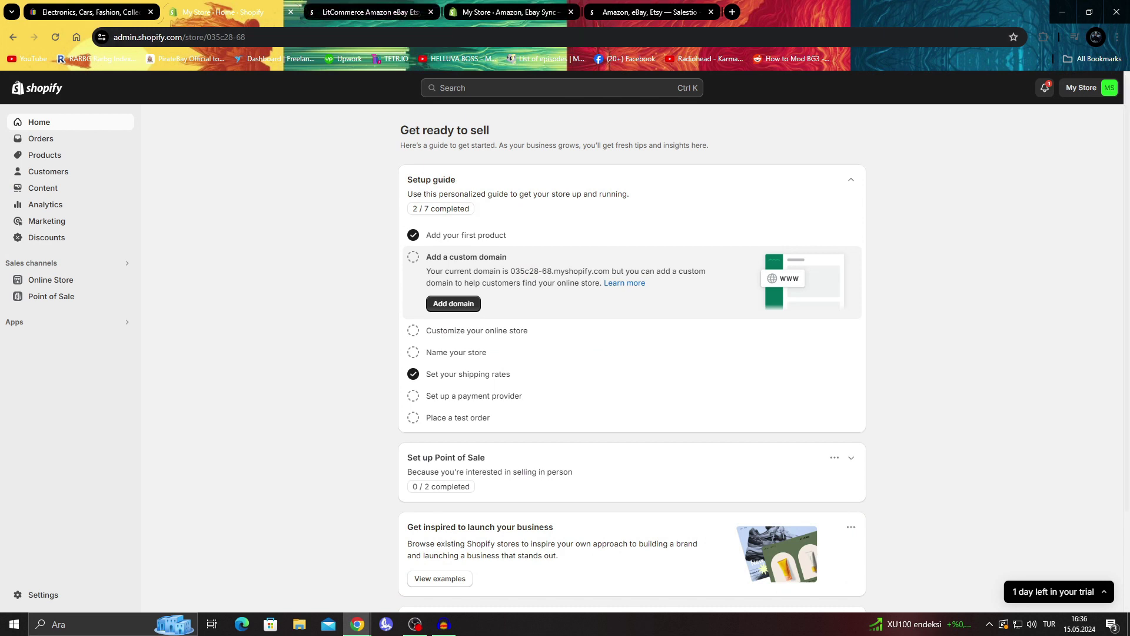